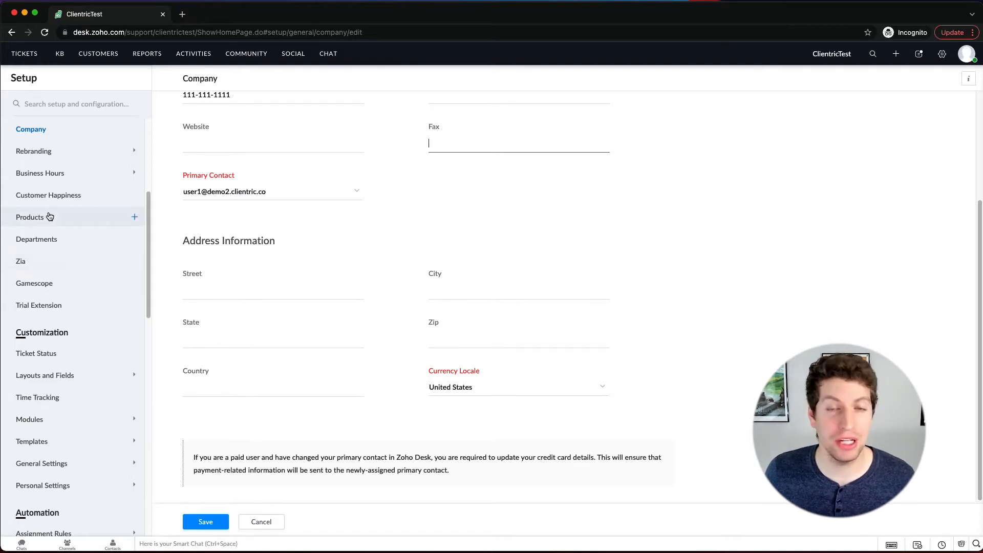
Step: Open the company logo settings under Rebranding and review the Logo-linkback URL field and the accepted image formats
scroll(77, 246, "up", 2)
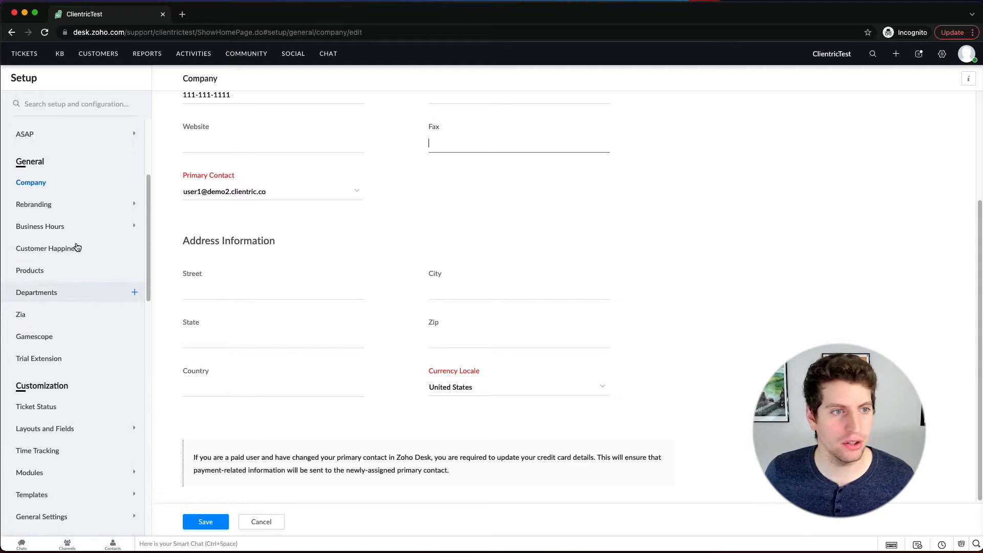
left_click(57, 213)
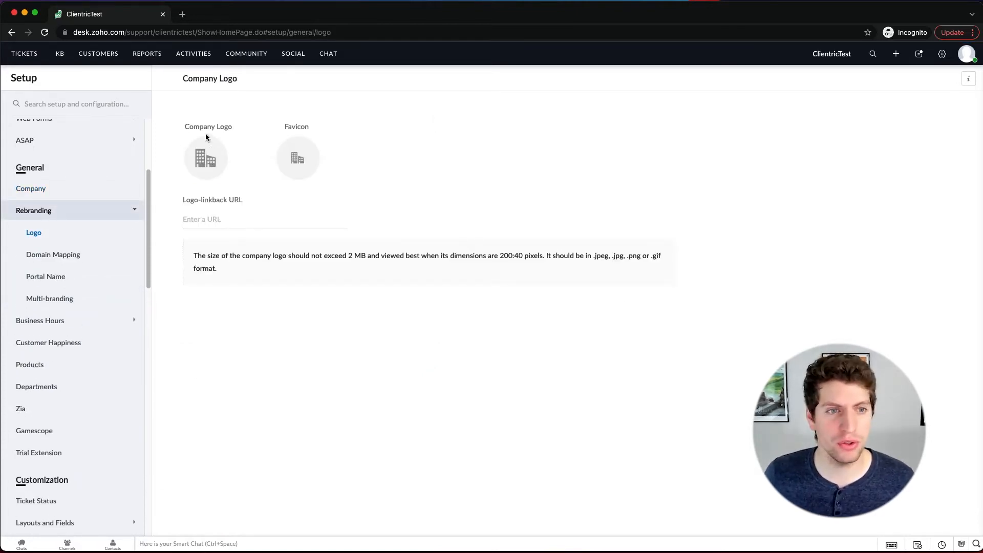
left_click_drag(244, 200, 185, 209)
left_click(217, 220)
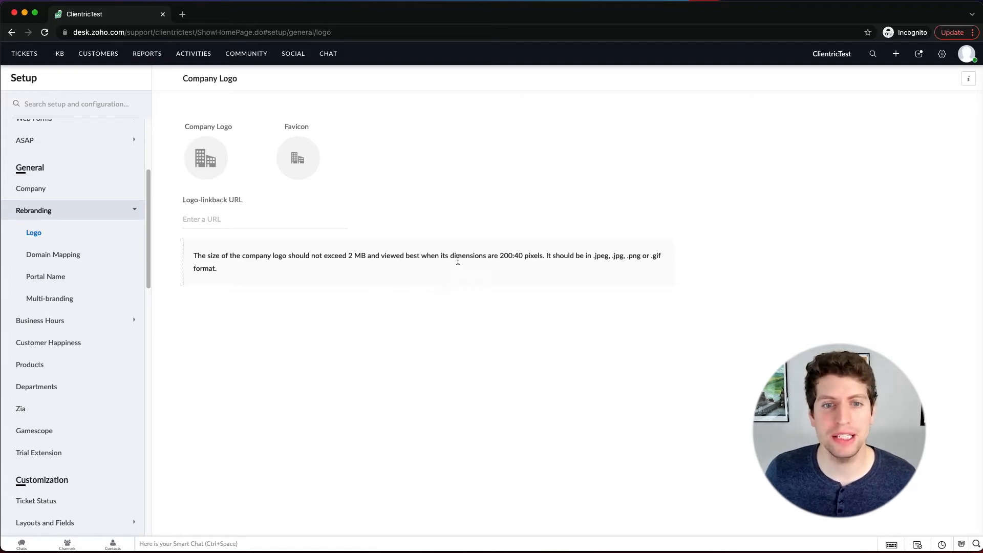
left_click_drag(594, 256, 667, 257)
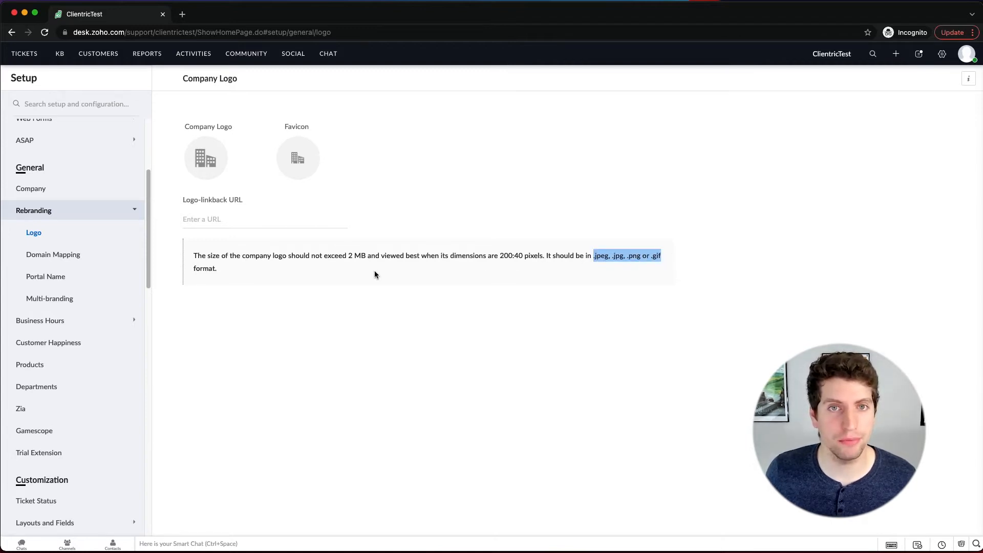
Step: Try to map the domain support.clientric.co in the Domain Mapping settings
left_click(32, 257)
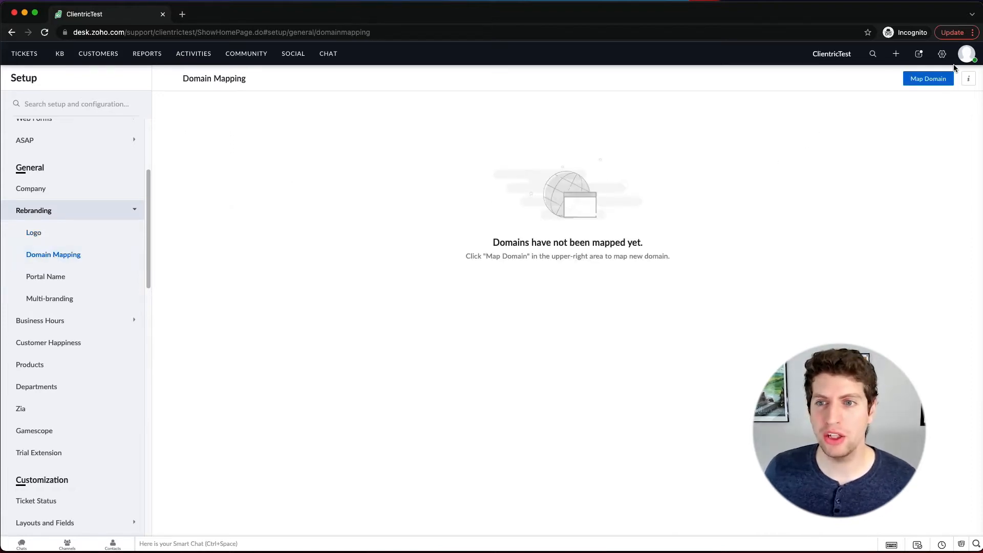
left_click(926, 82)
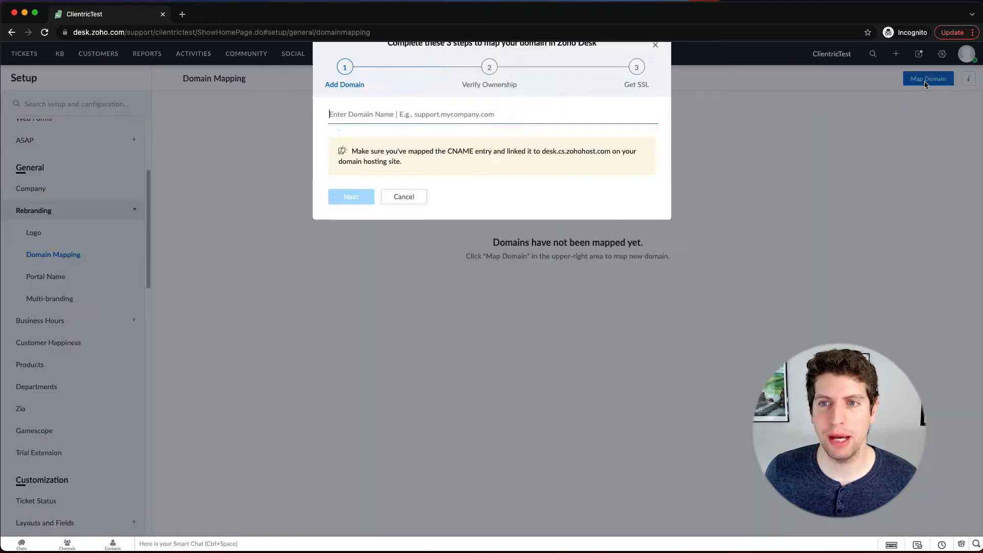
type("support.c")
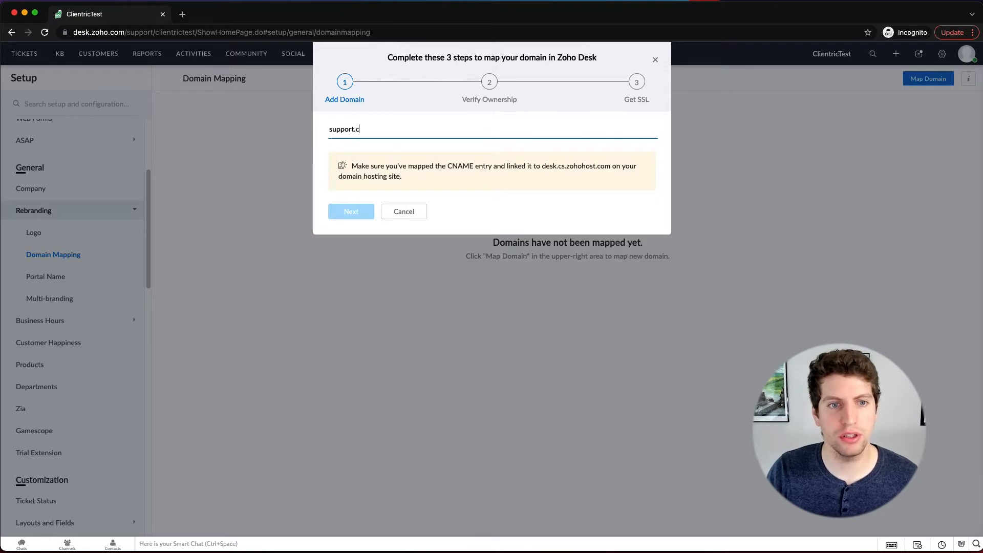
type("lientric.co")
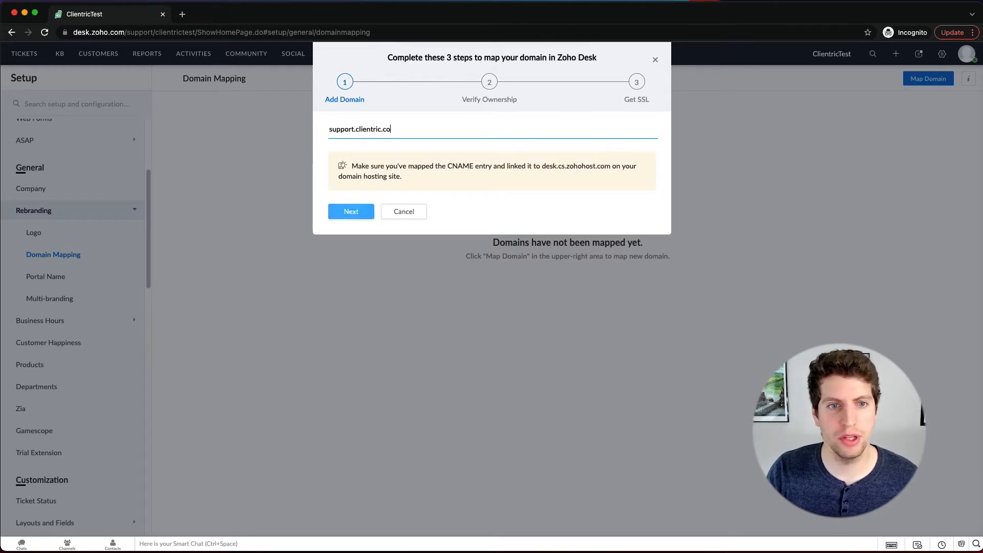
left_click(340, 212)
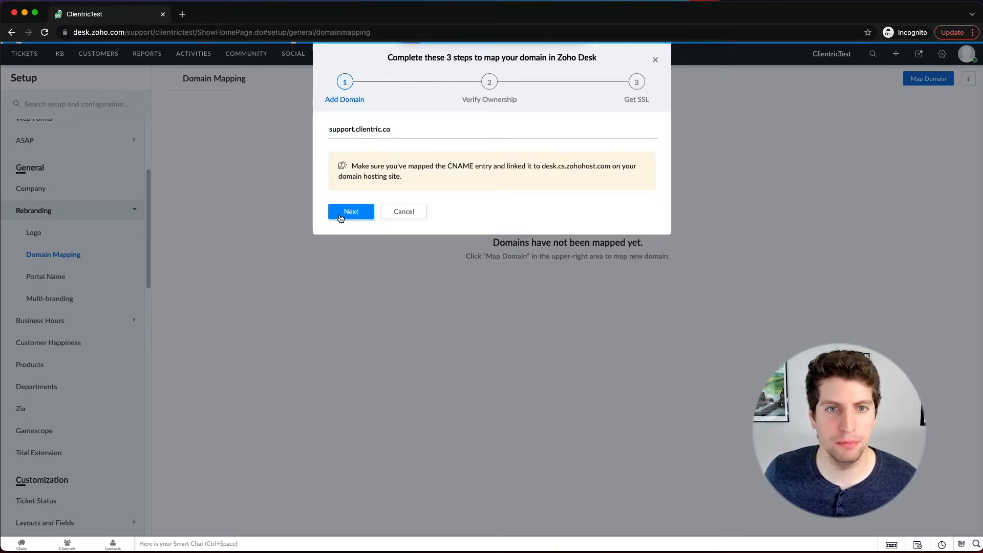
Step: Try to map support.clientric.com instead, read the CNAME requirement, and close the domain mapping wizard
left_click(399, 128)
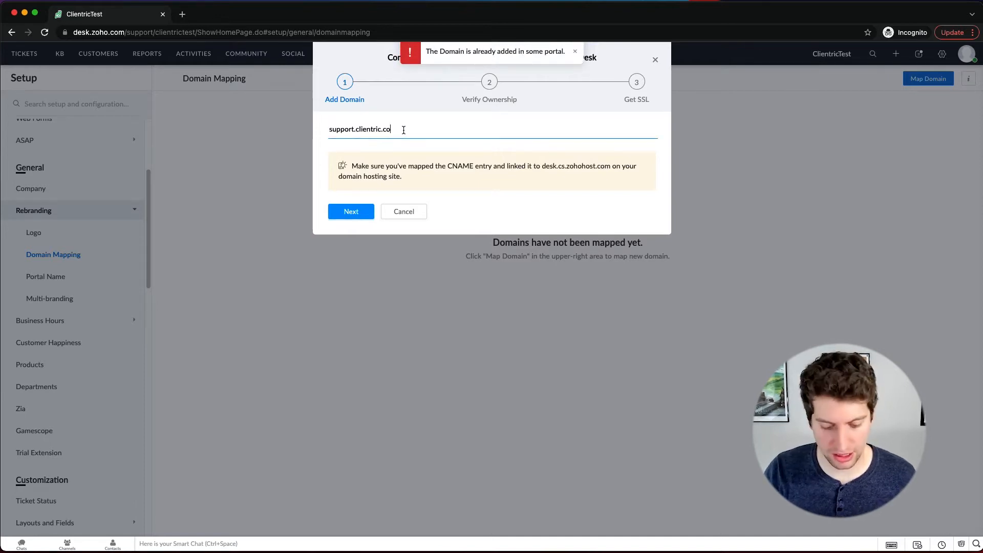
type("m")
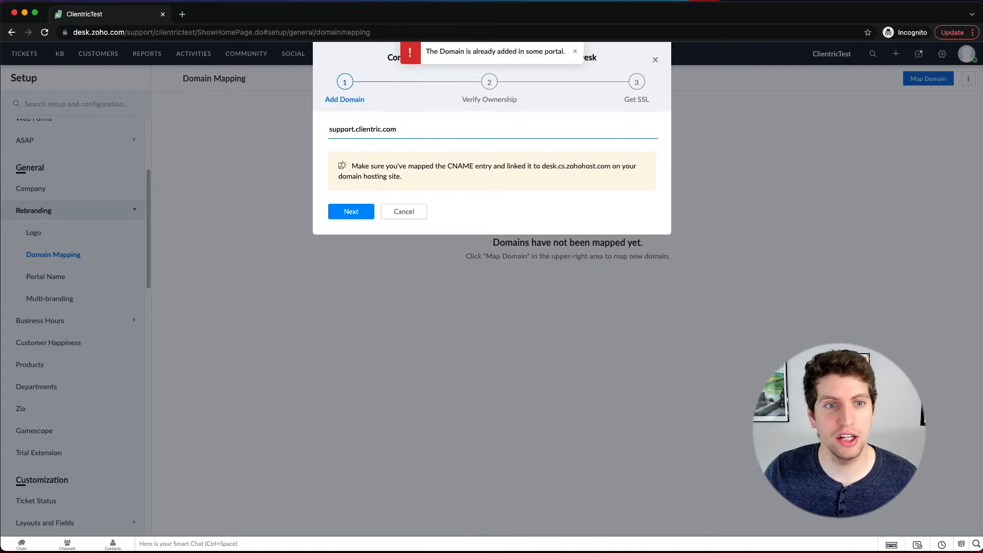
left_click(358, 217)
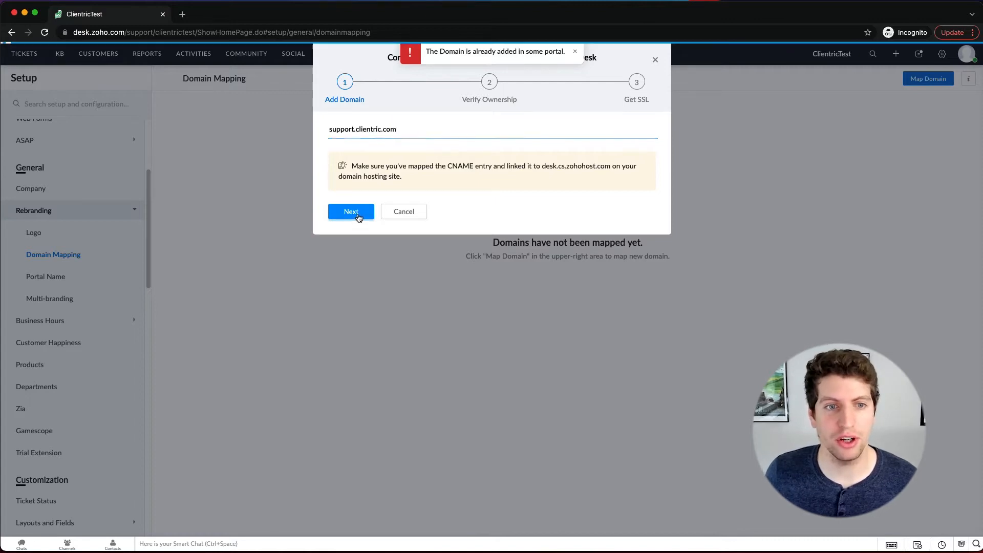
left_click_drag(405, 51, 596, 57)
left_click(597, 57)
left_click_drag(398, 65, 464, 66)
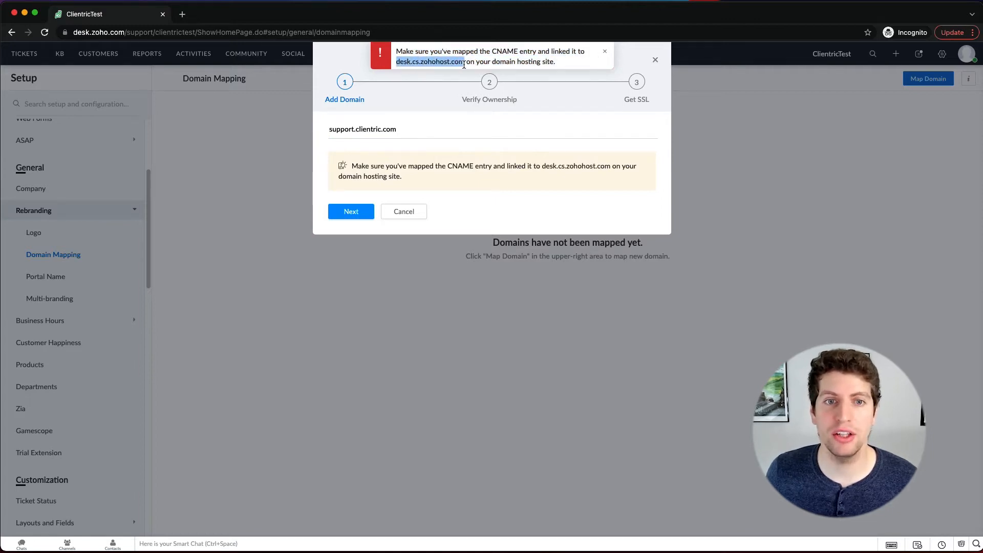
left_click(656, 59)
Step: Open the "How to map your domain" help article in a separate tab and read its CNAME, ownership verification and SSL instructions
left_click(968, 81)
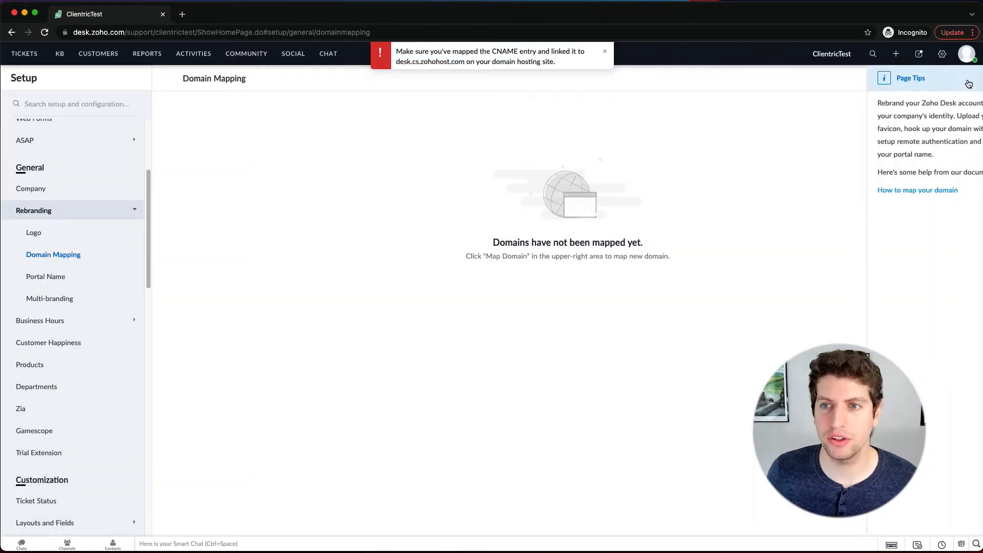
right_click(874, 192)
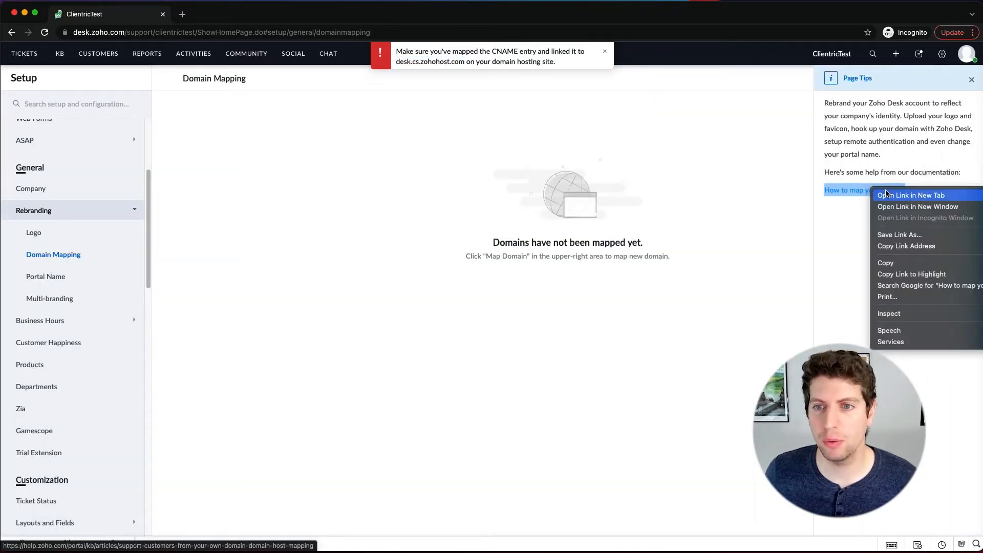
left_click(840, 255)
left_click(221, 14)
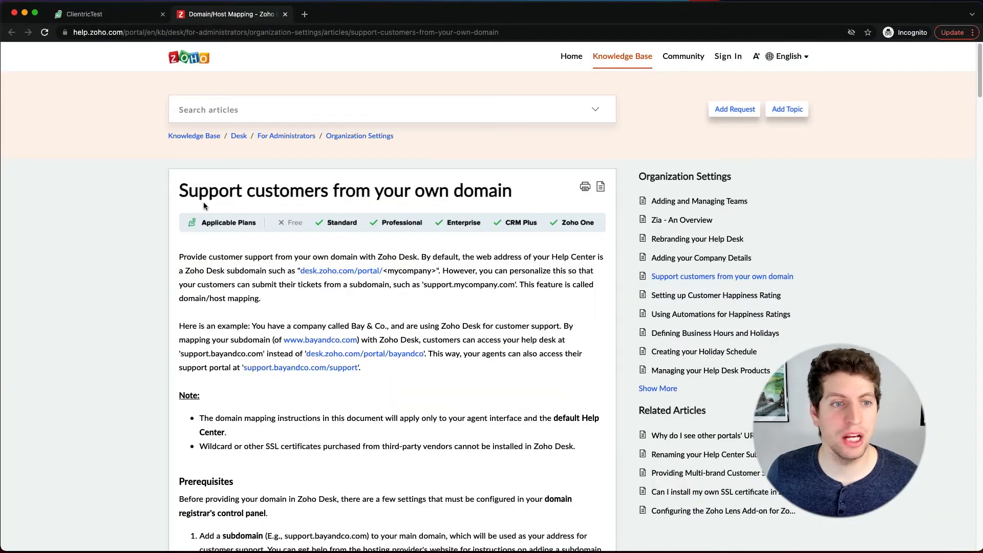
scroll(230, 230, "down", 5)
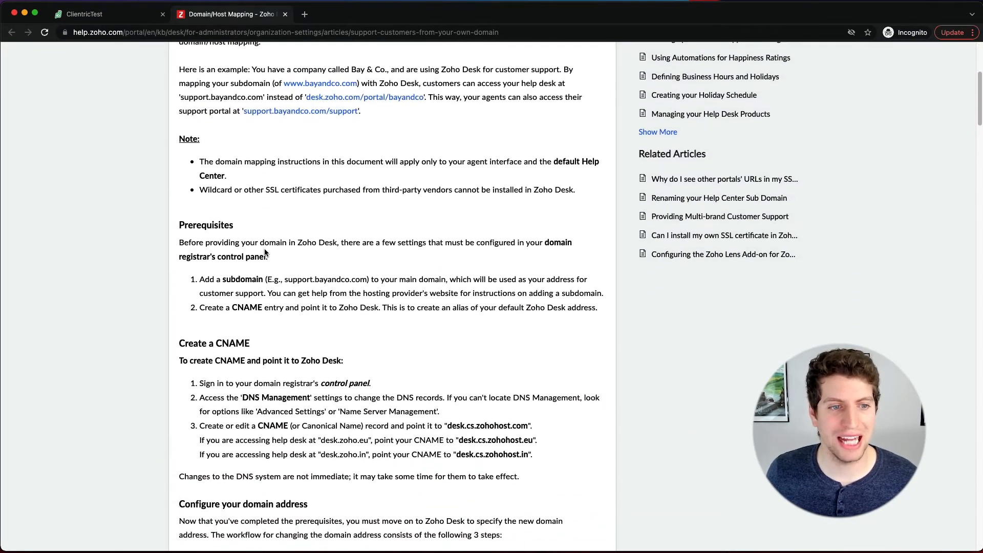
scroll(265, 252, "down", 1)
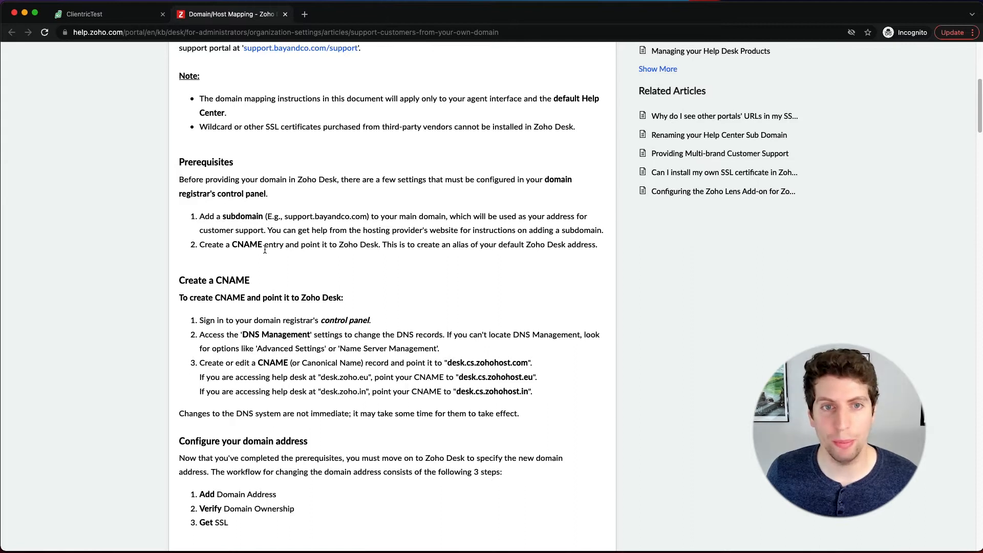
scroll(265, 250, "down", 10)
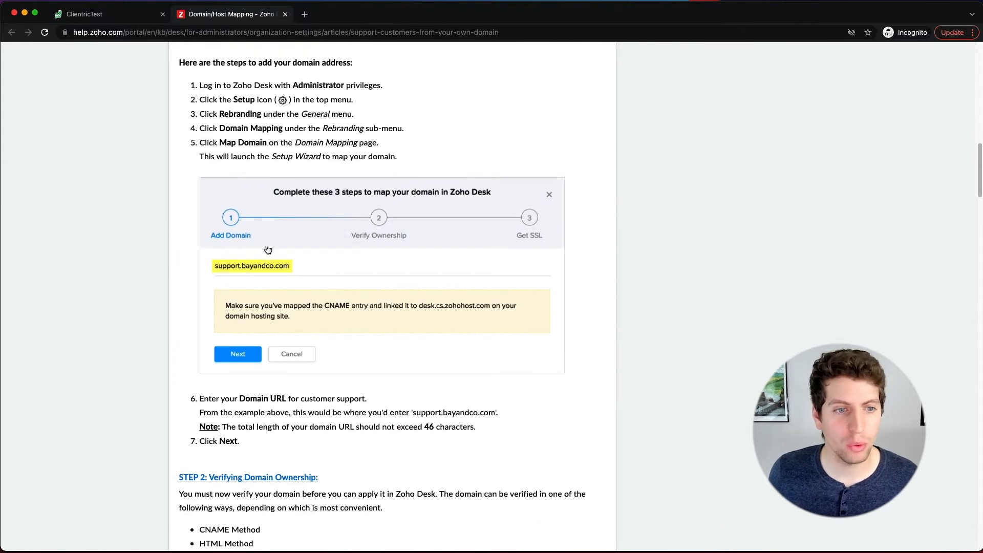
scroll(268, 250, "down", 4)
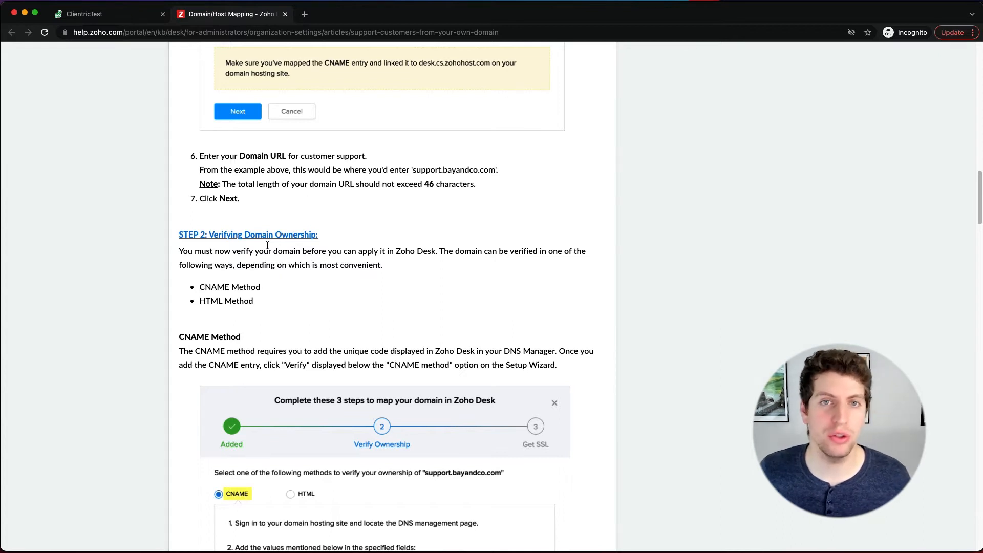
scroll(268, 245, "down", 20)
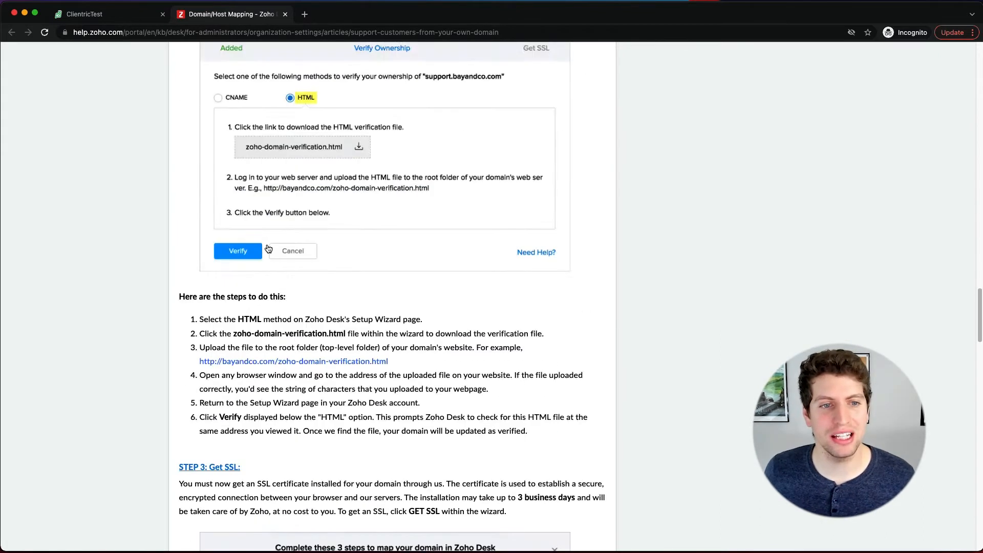
scroll(268, 249, "down", 10)
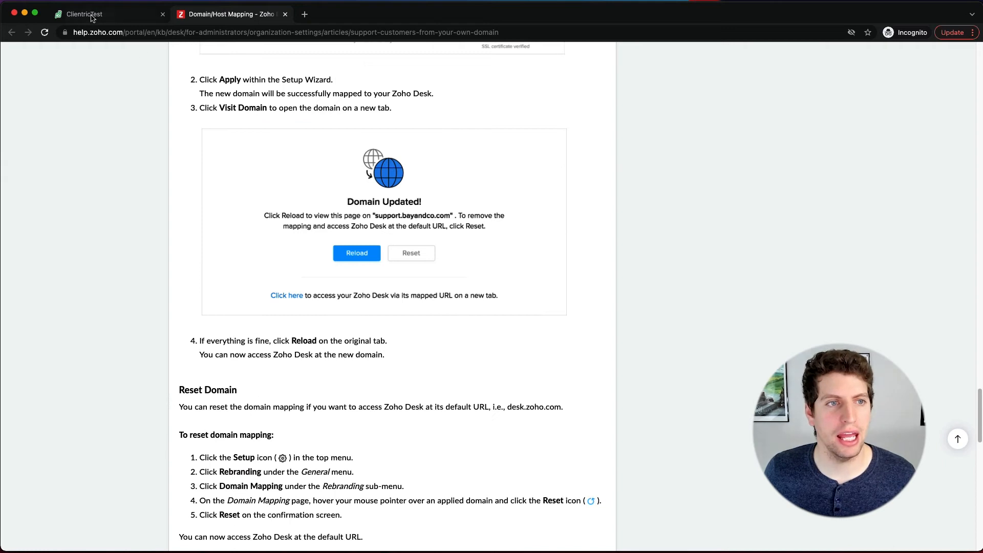
Step: Return to the Domain Mapping page, clear the page tips and error notice, and review the first stage of the mapping wizard
left_click(92, 15)
left_click(972, 79)
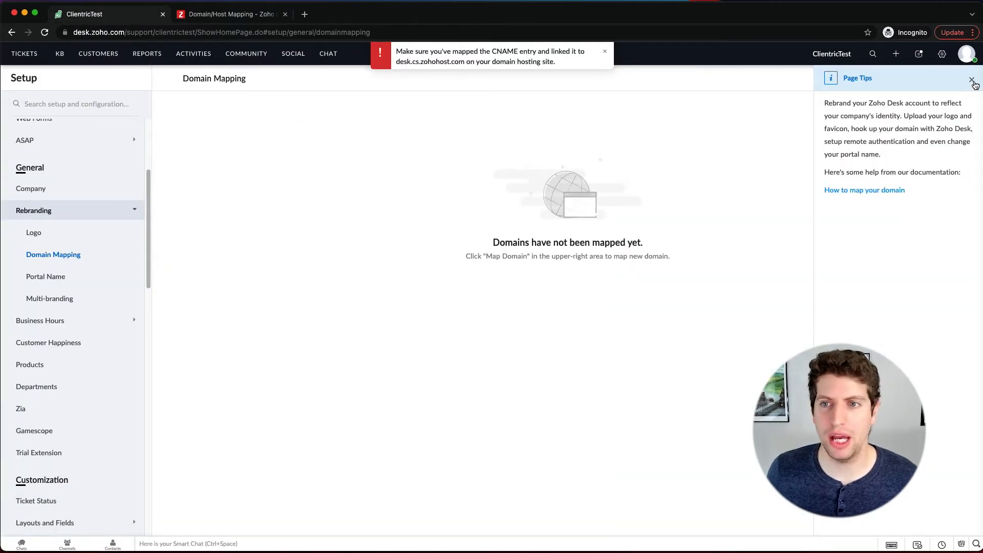
left_click(605, 52)
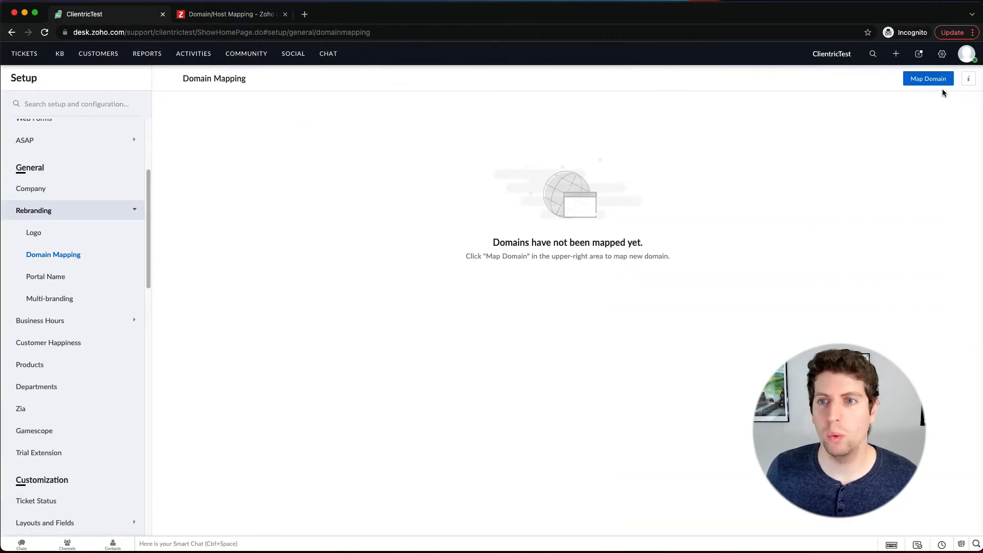
left_click(940, 86)
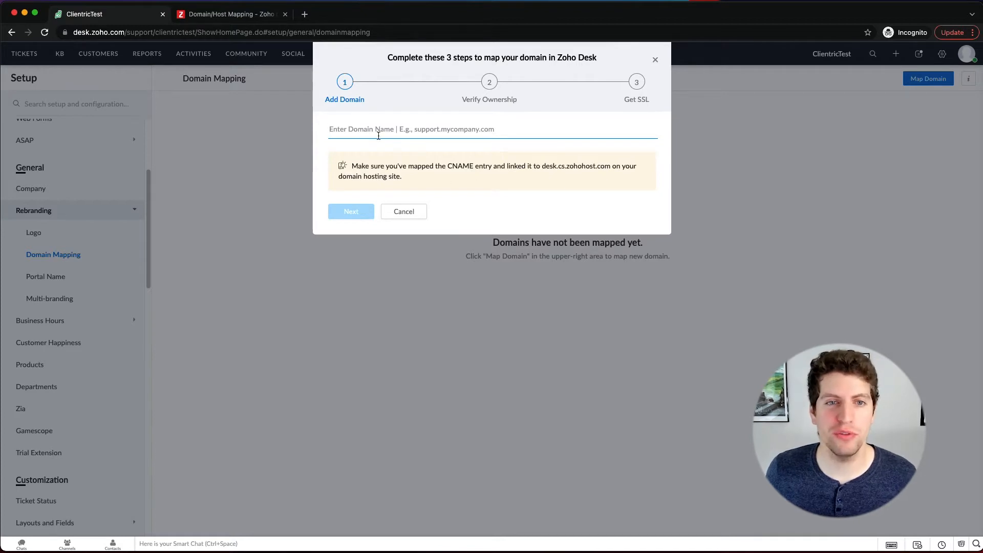
left_click(655, 61)
Step: Open the Portal Name settings and enter clientric as the portal name in the support URL
left_click(76, 277)
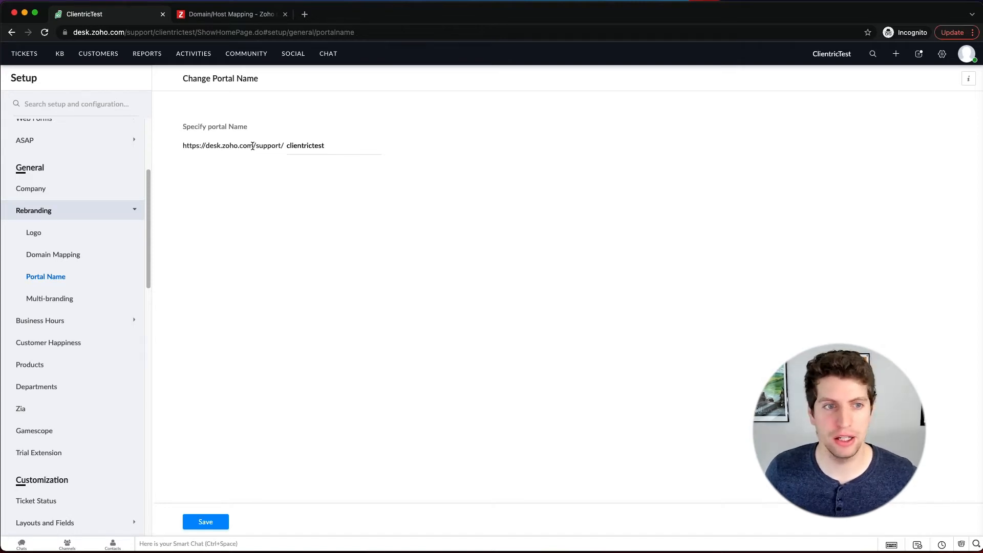
left_click_drag(189, 146, 290, 146)
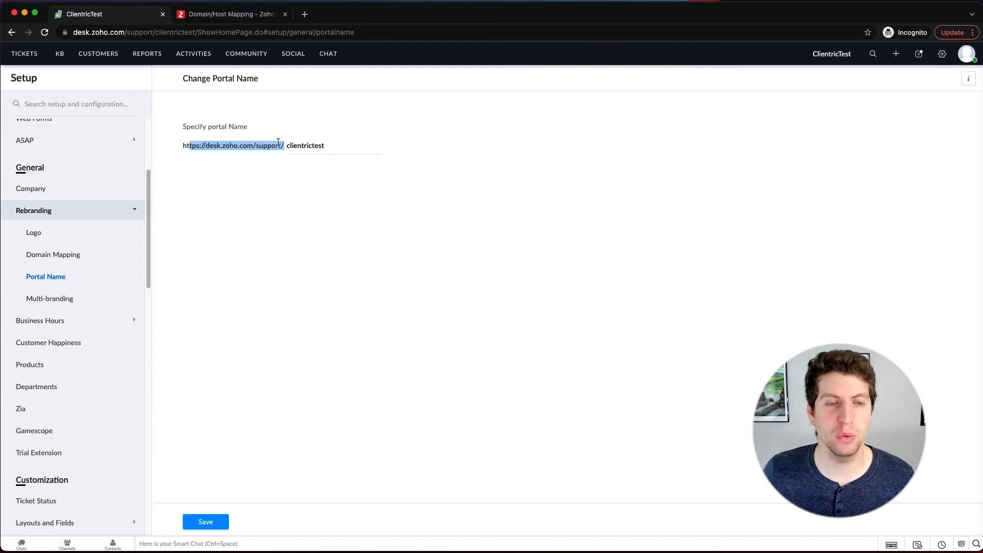
left_click_drag(326, 146, 289, 148)
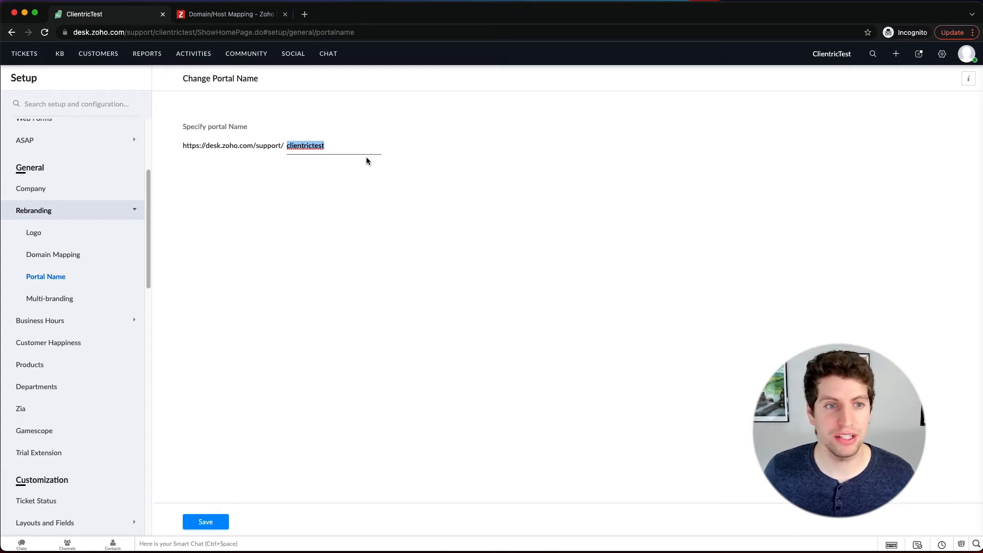
type("clientric")
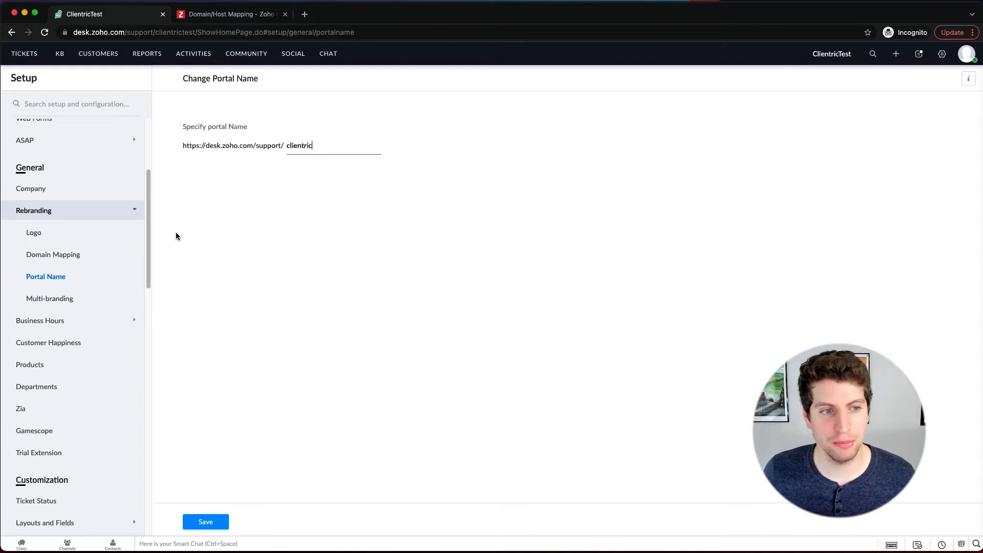
Step: Check the Multi-branding settings, and start a new business hour with Custom Hours and Associate Holiday List enabled
left_click(63, 300)
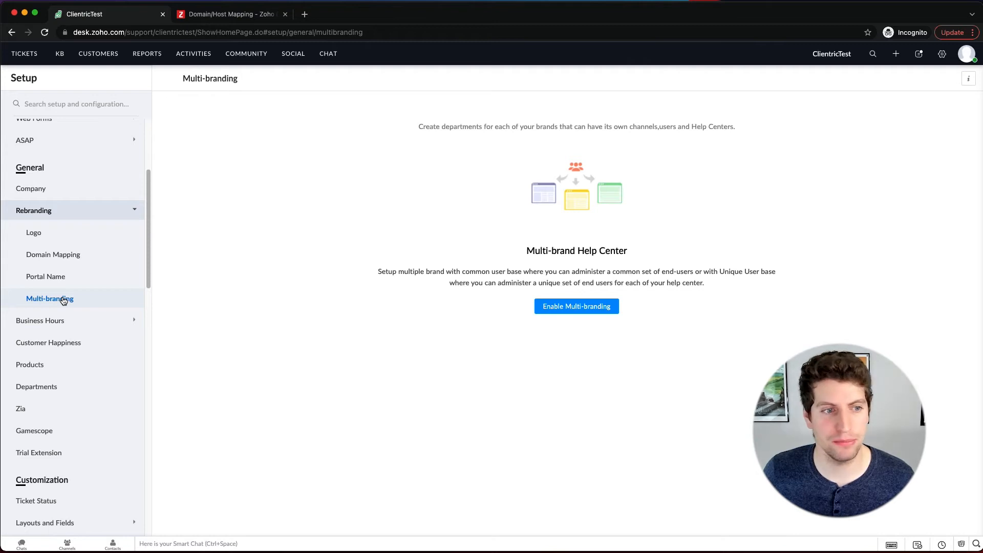
left_click(51, 321)
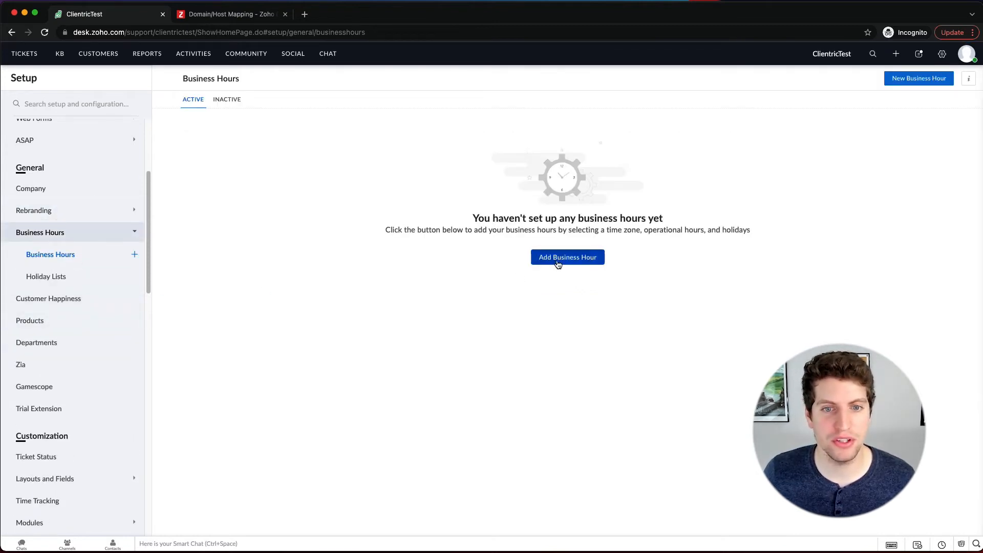
left_click(558, 260)
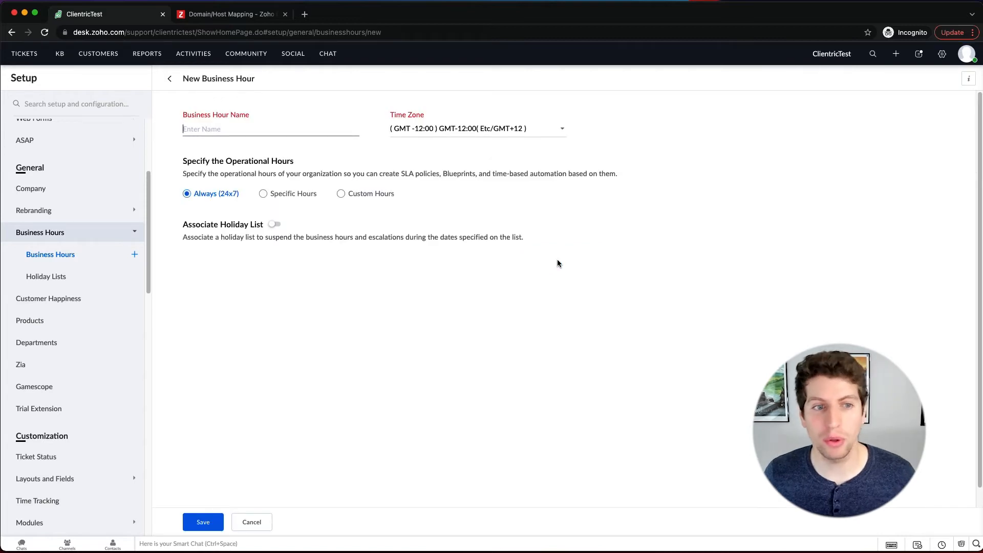
left_click(340, 195)
scroll(333, 301, "down", 3)
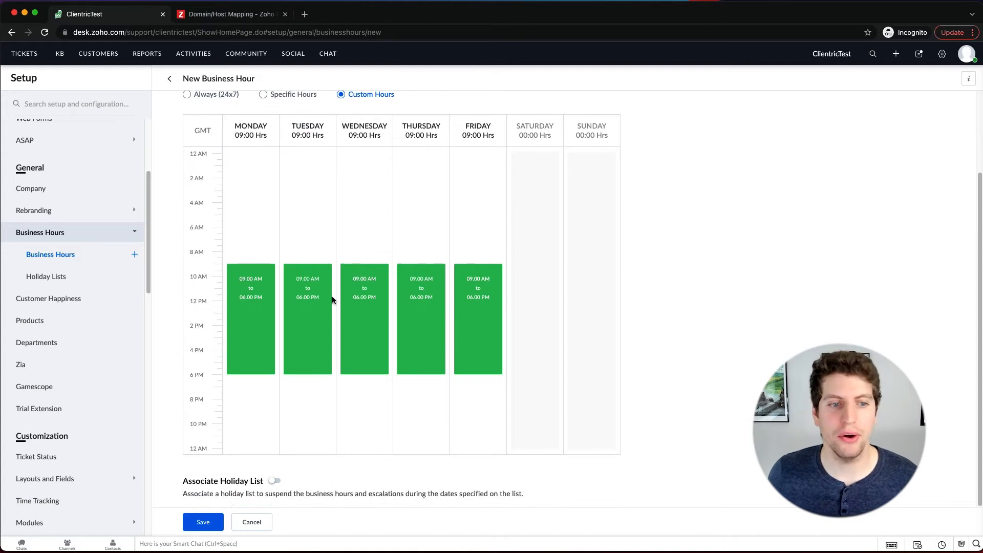
left_click(274, 481)
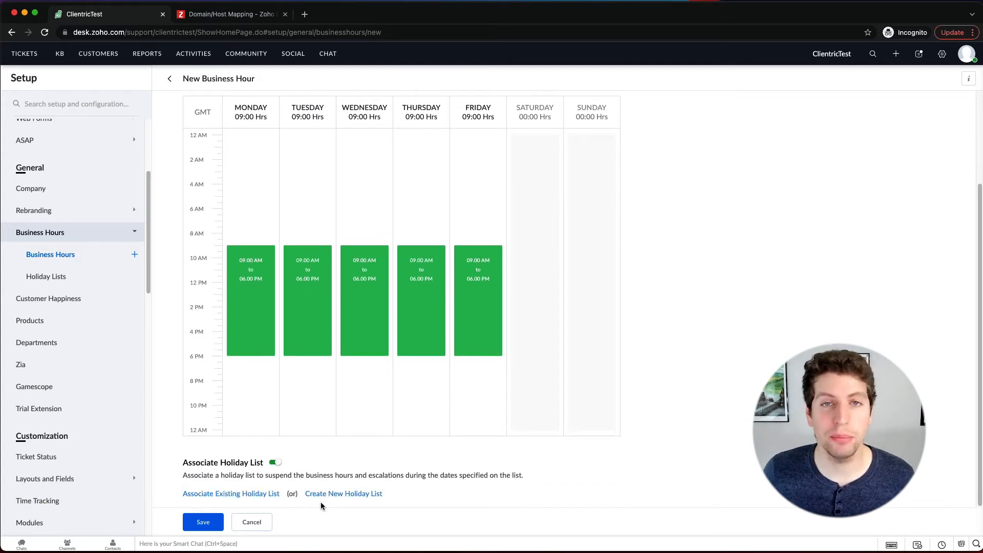
scroll(311, 389, "up", 3)
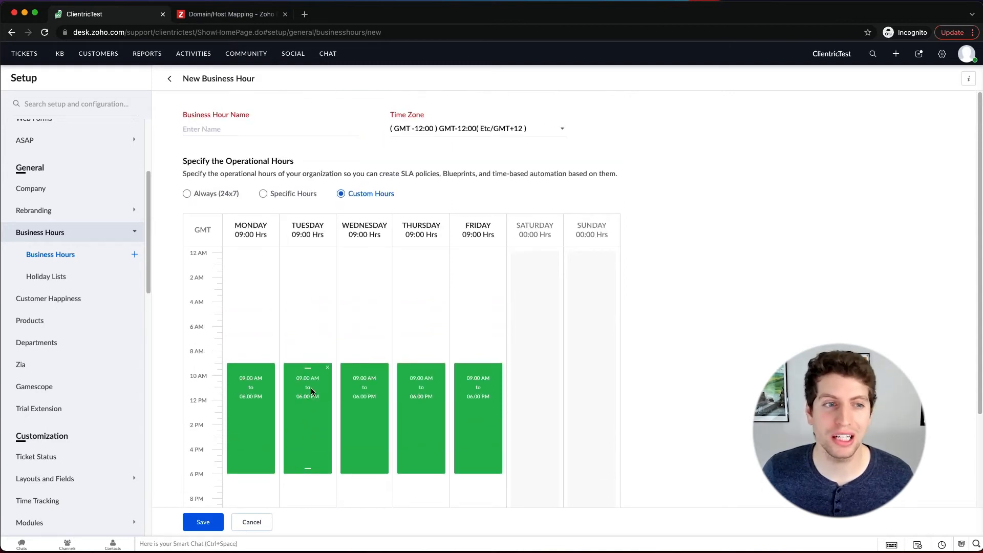
Step: Start a new holiday list, and examine the Customer Happiness ratings, rating link, access and notification settings
left_click(47, 276)
left_click(560, 257)
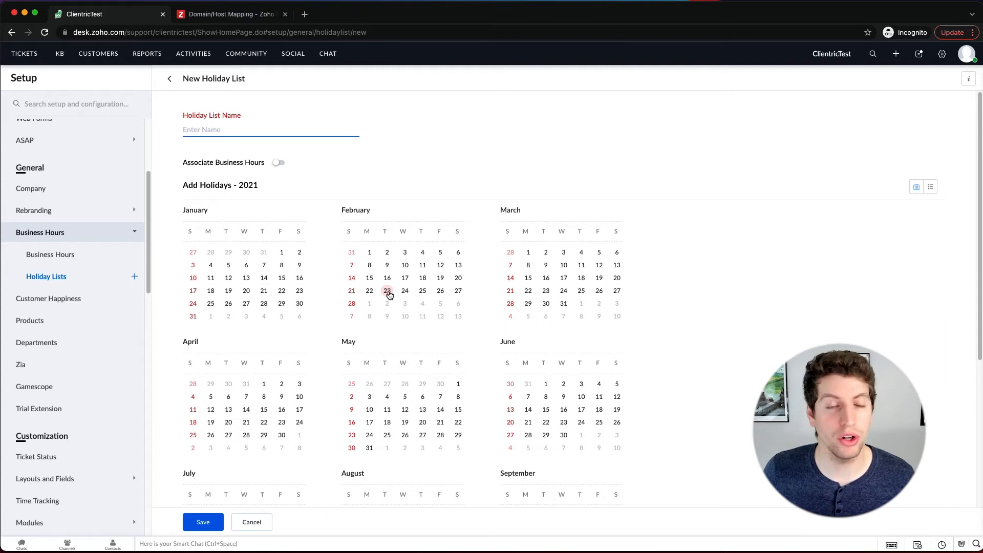
left_click(105, 297)
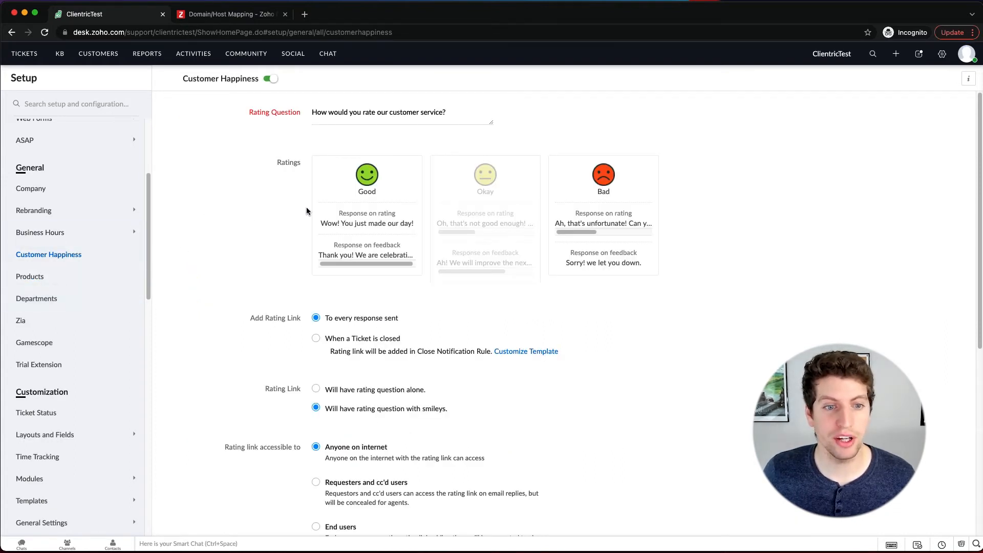
scroll(306, 210, "down", 6)
scroll(306, 210, "up", 6)
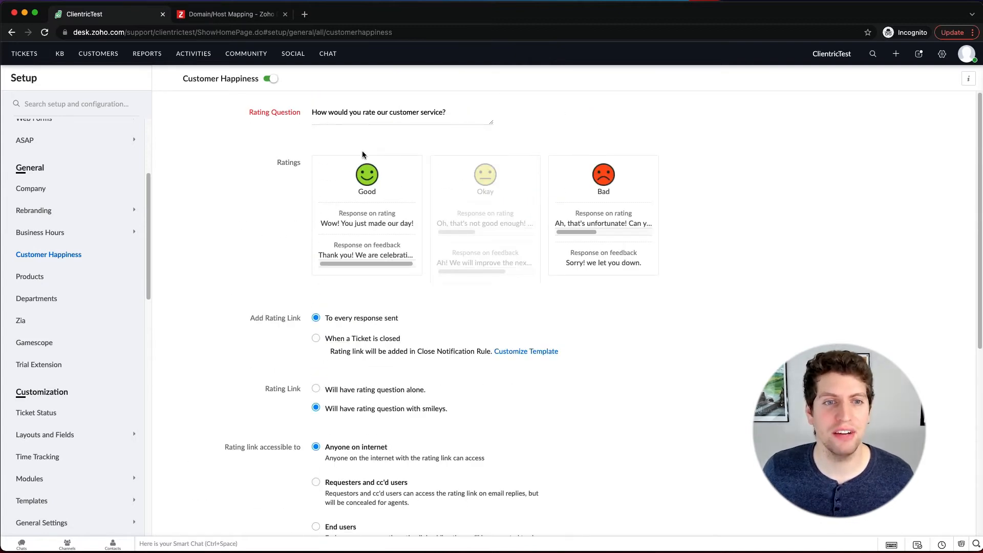
scroll(344, 226, "down", 6)
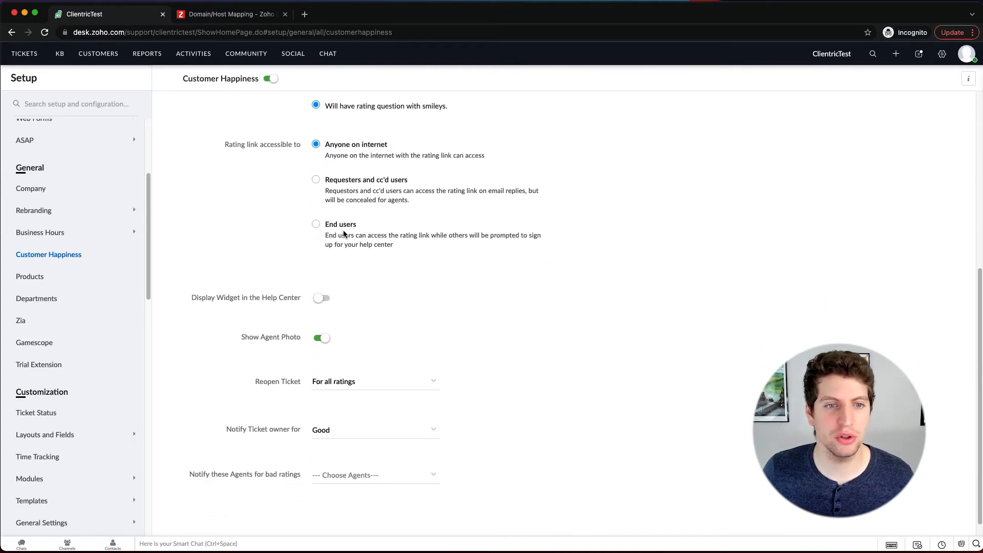
scroll(344, 225, "down", 1)
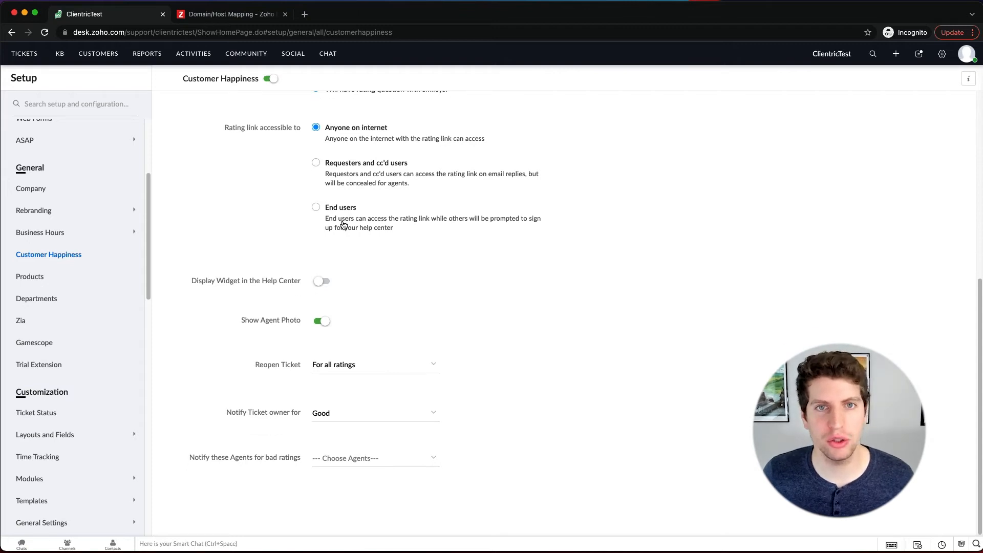
scroll(343, 226, "up", 6)
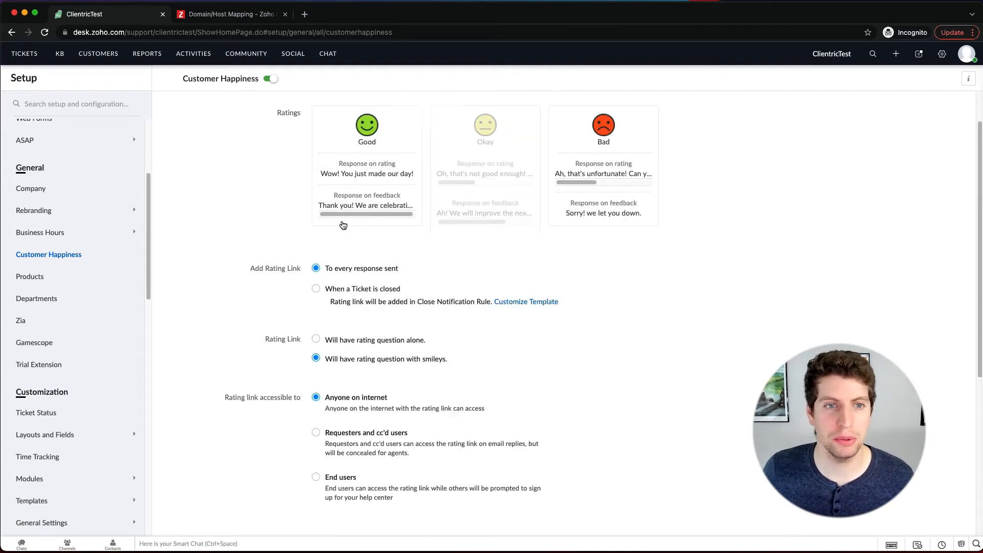
Step: Look through the Products, Departments, Zia and Gamescope pages in the General setup
left_click(28, 277)
left_click(38, 303)
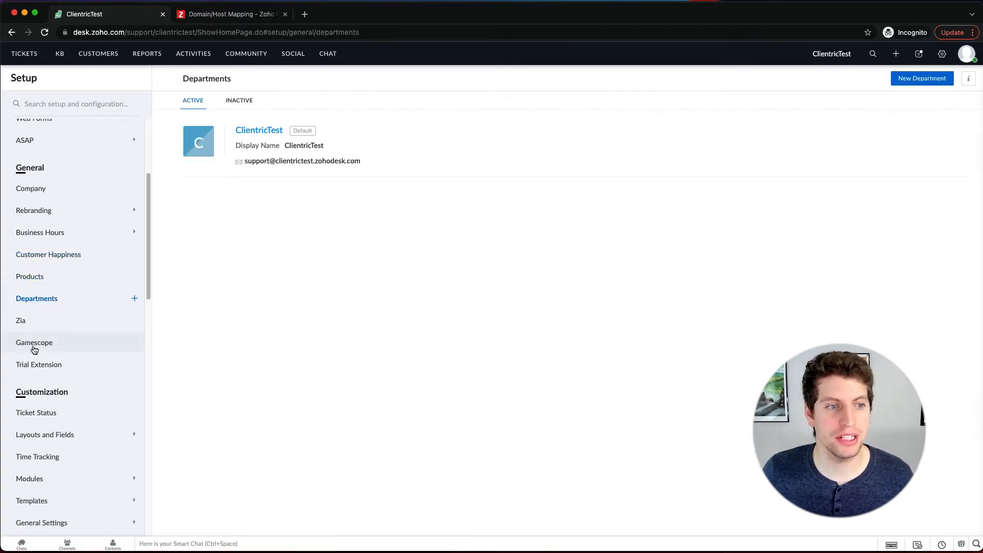
left_click(30, 326)
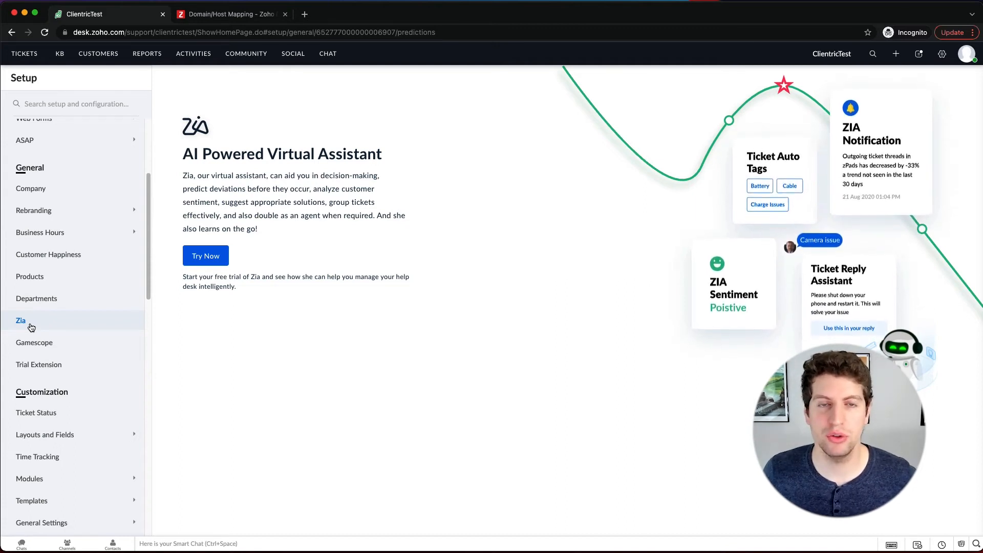
left_click(40, 349)
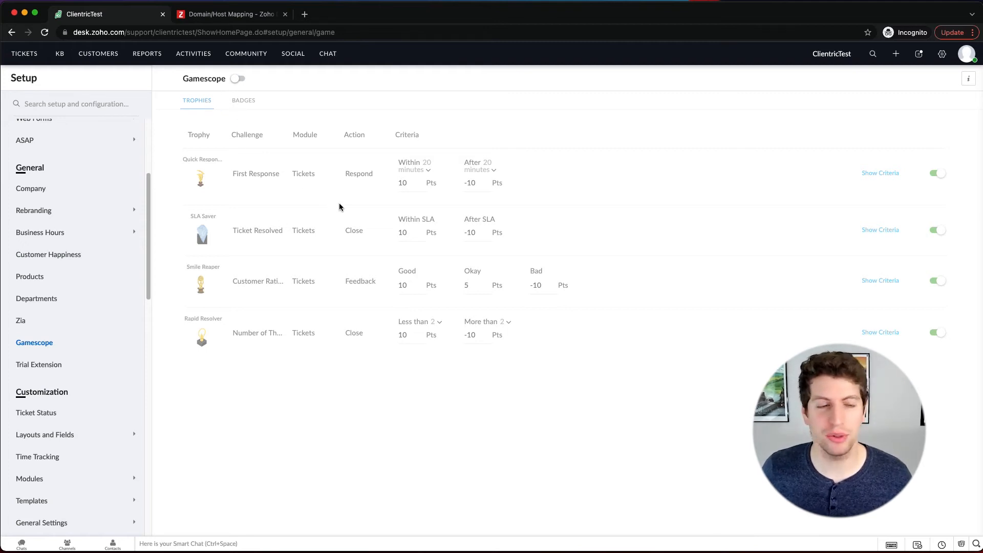
scroll(67, 274, "up", 5)
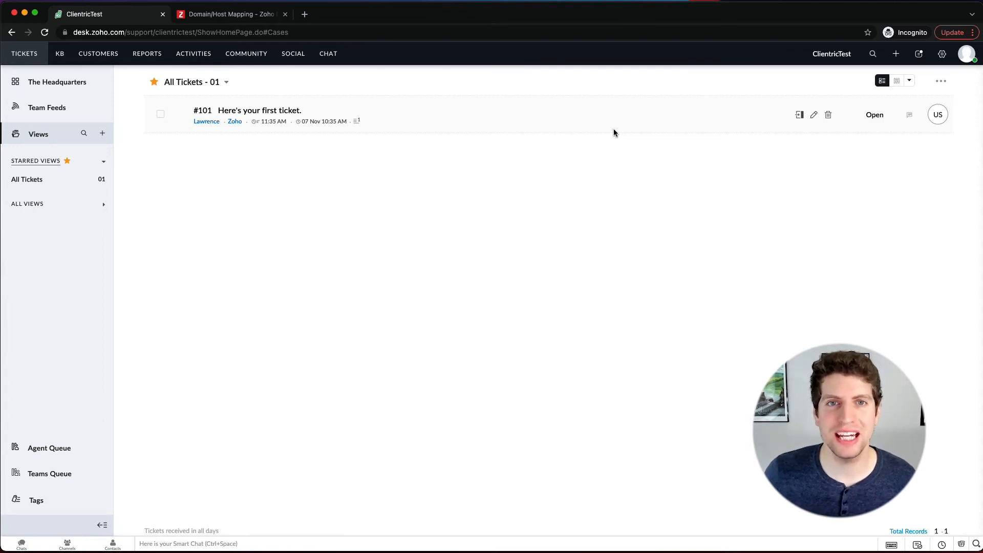
Step: Open the signed-in agent's own profile and open its information for editing
left_click(965, 56)
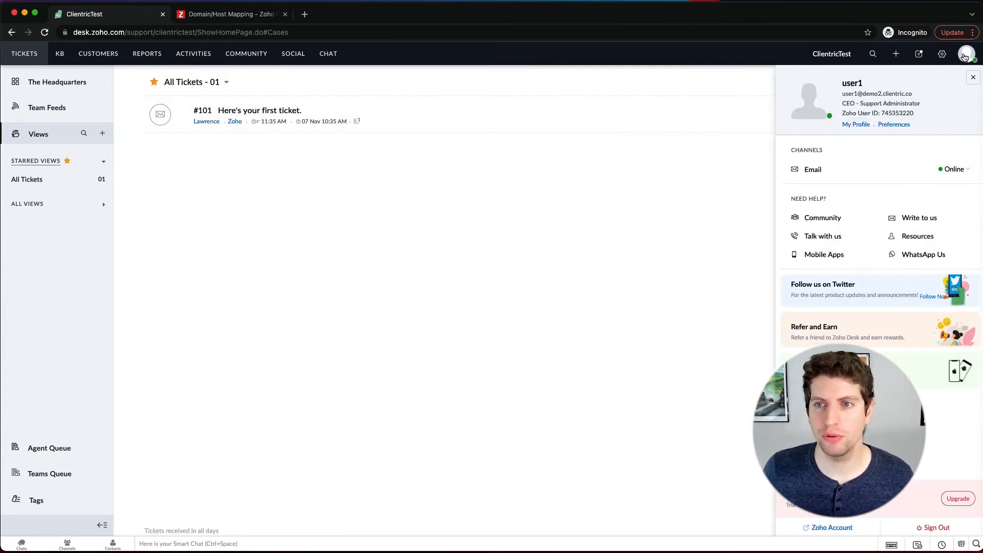
left_click(846, 125)
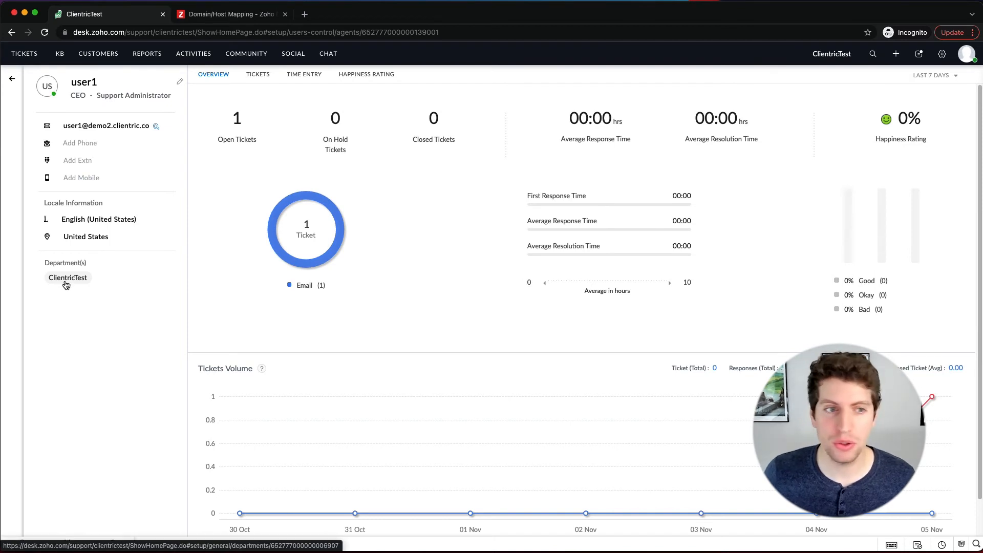
left_click(179, 84)
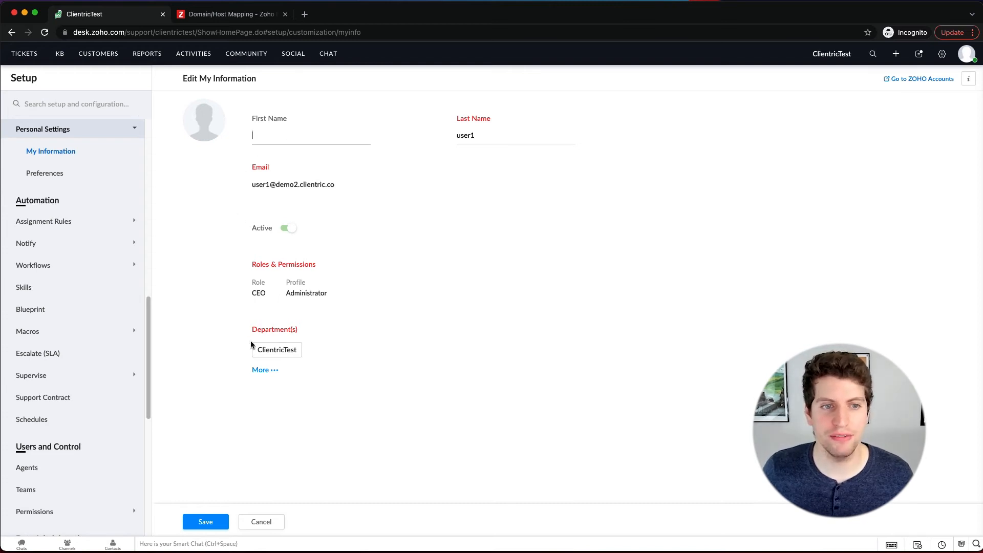
Step: Review the roles and permissions, expand the additional information, and check the Channel Expert choices, bio, locale and team fields
left_click_drag(261, 266, 318, 267)
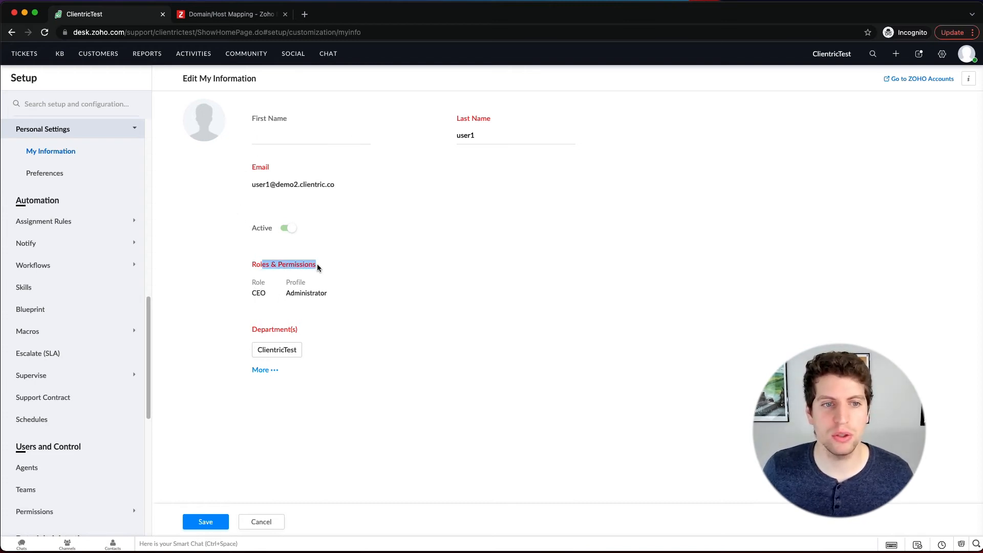
left_click(253, 369)
scroll(260, 369, "down", 5)
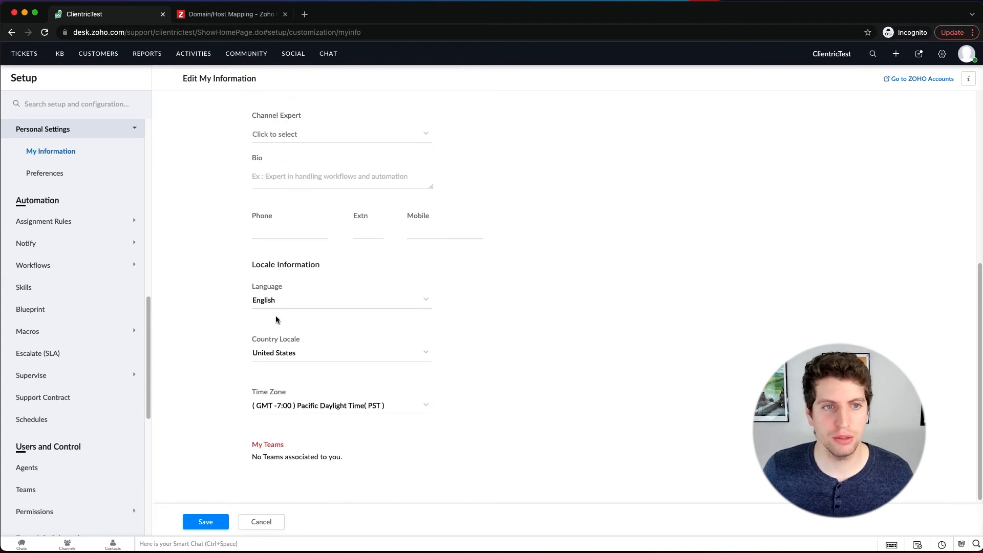
scroll(287, 257, "up", 2)
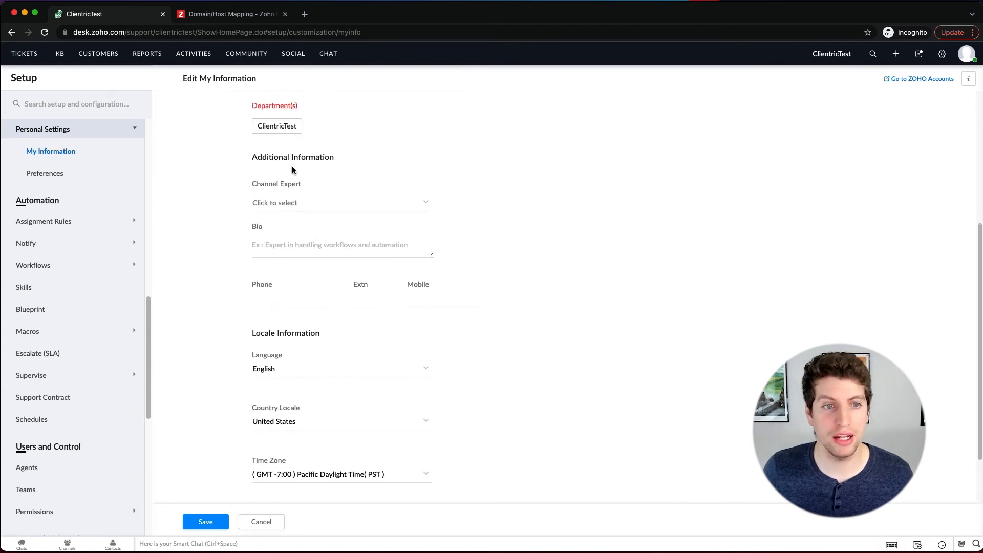
left_click(296, 203)
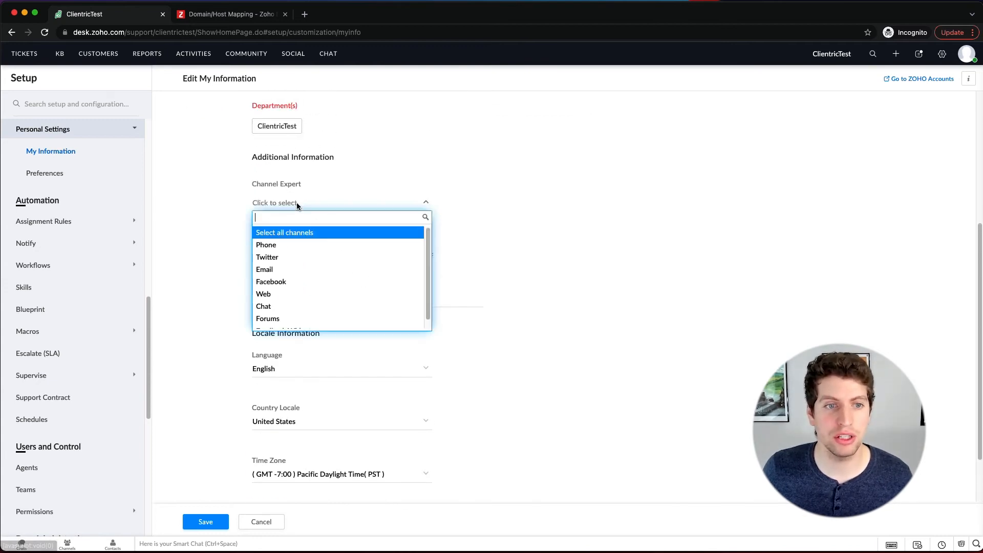
left_click(235, 210)
left_click(277, 249)
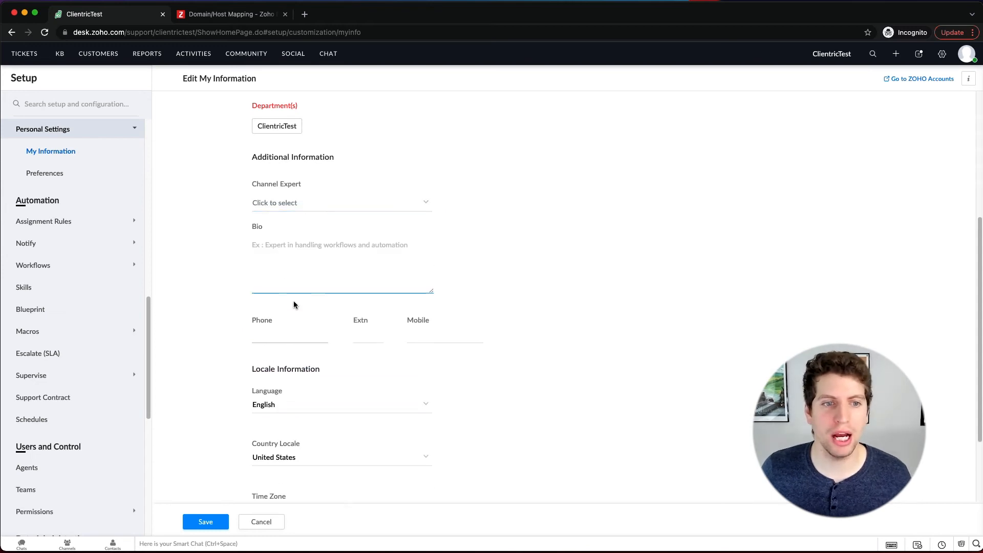
scroll(385, 338, "down", 2)
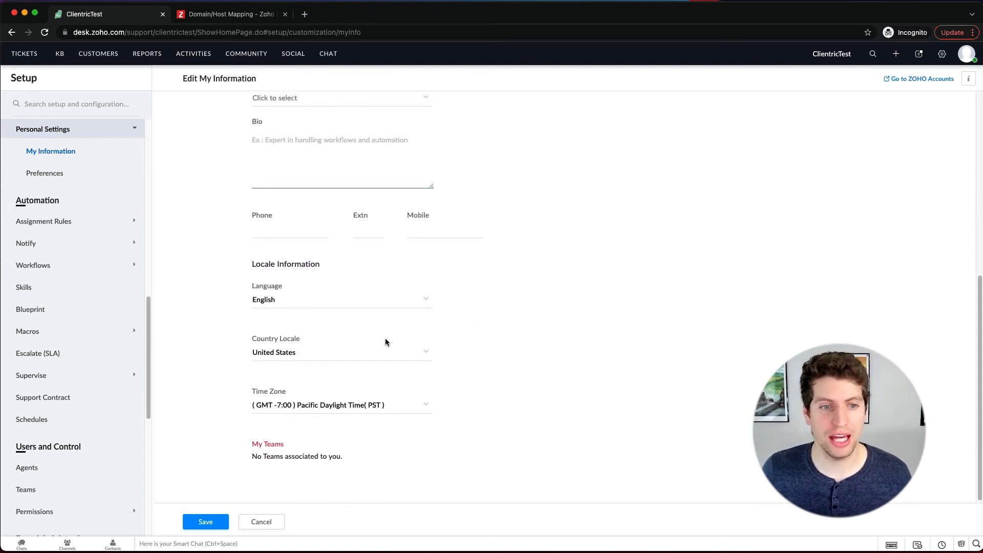
left_click_drag(360, 459, 253, 460)
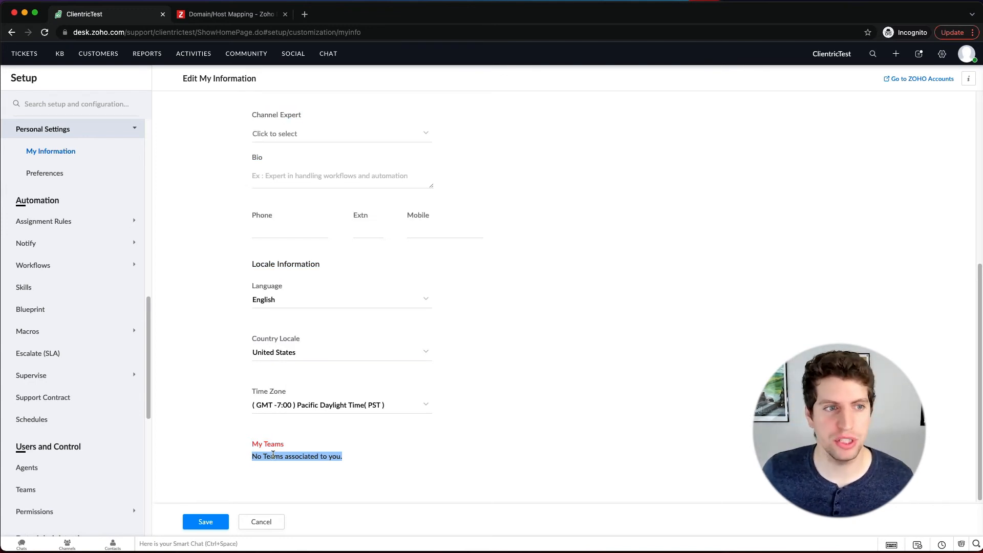
Step: Open the personal Preferences page, and open it again from the account's profile panel
left_click(52, 177)
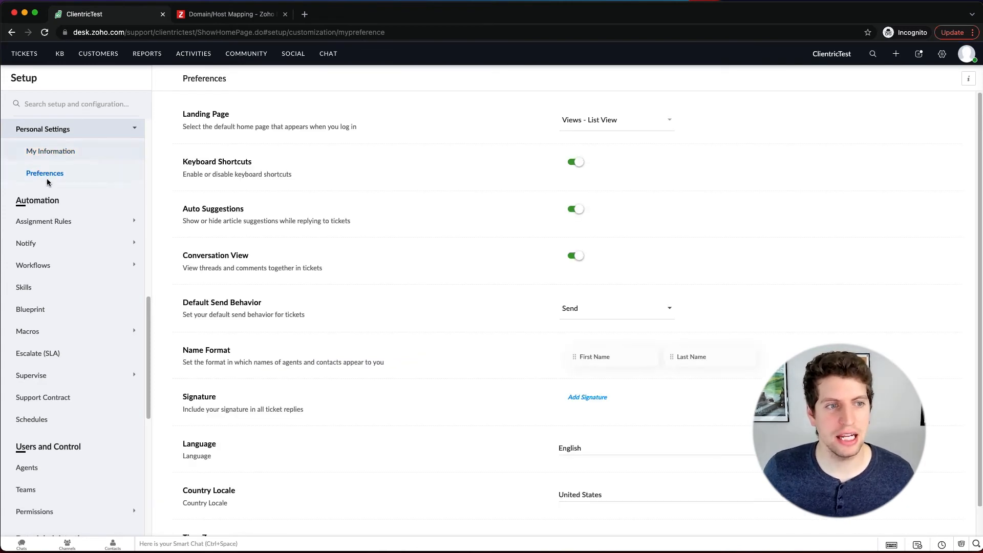
left_click(967, 53)
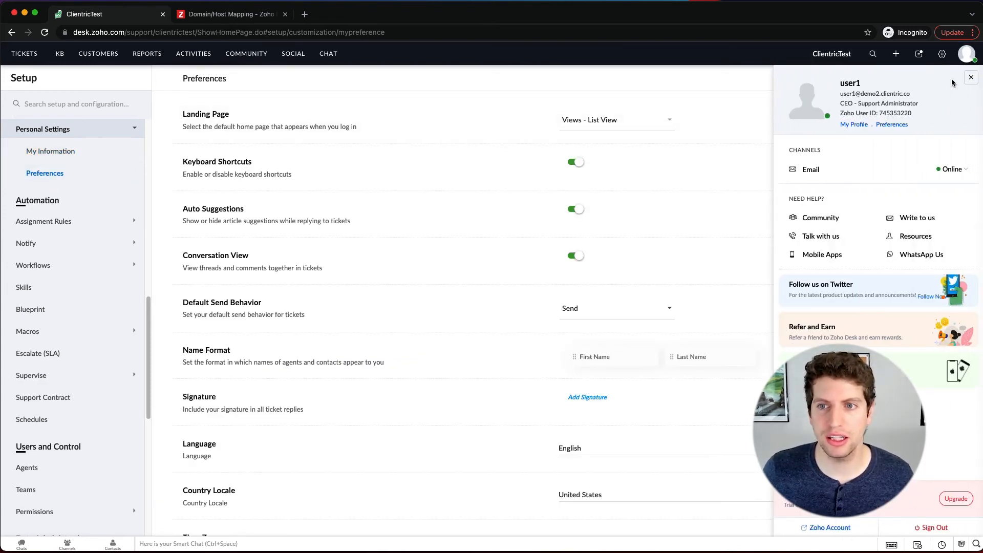
left_click(891, 126)
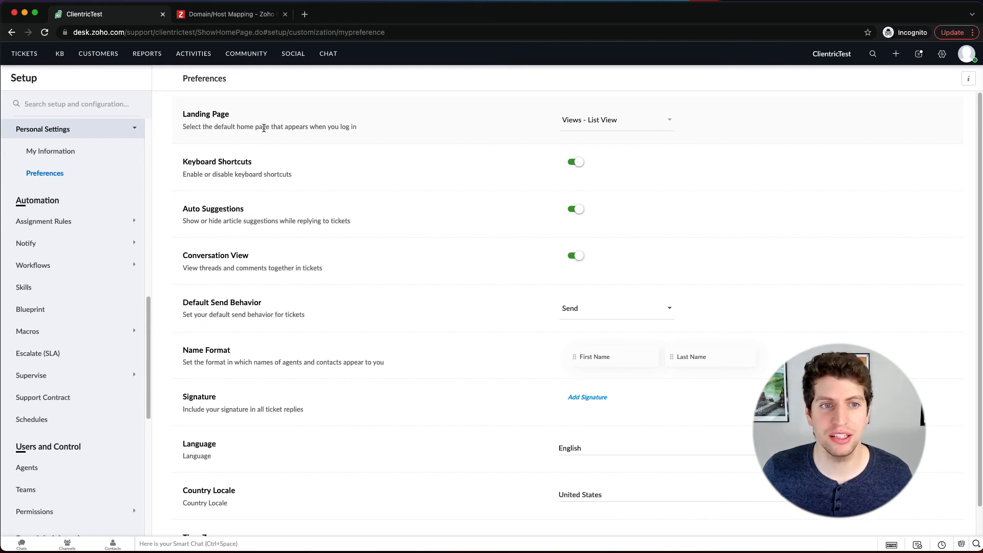
Step: Browse the available landing pages and choose Views in List View as the default home page after login
left_click(593, 127)
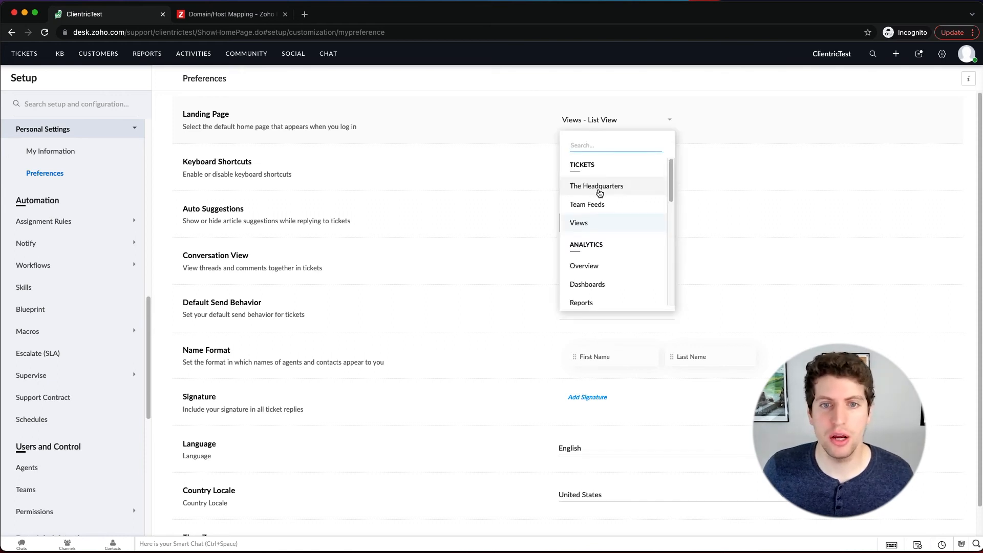
scroll(600, 192, "down", 6)
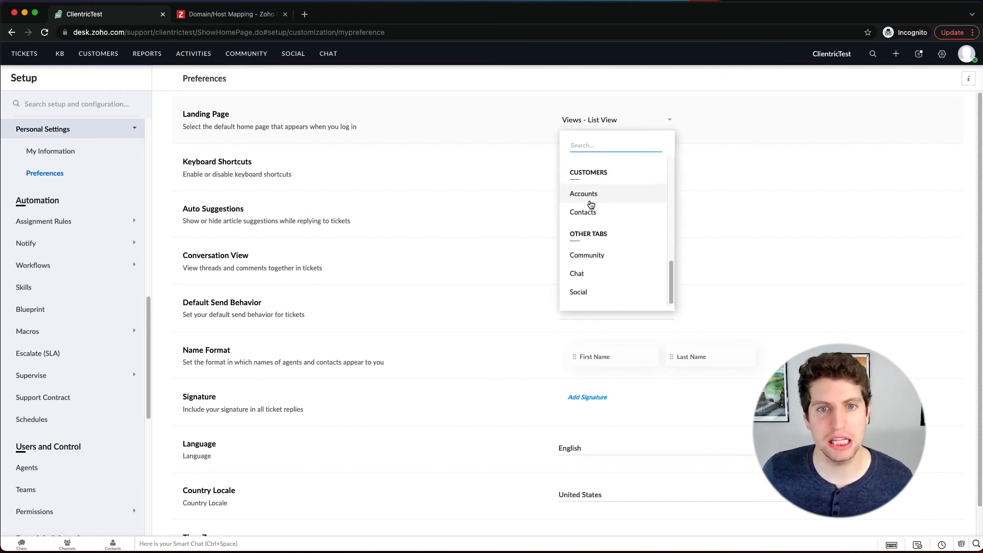
scroll(592, 205, "up", 6)
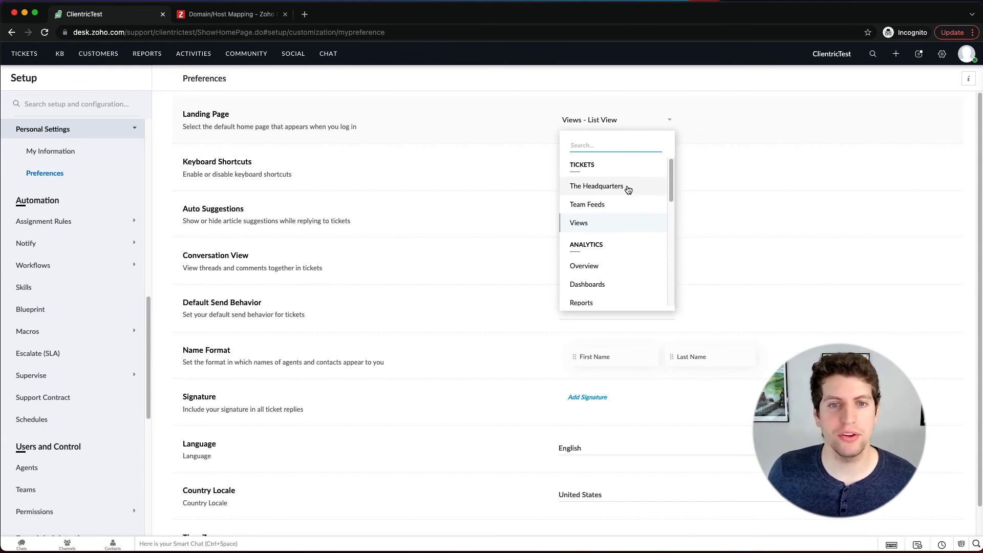
scroll(618, 217, "down", 3)
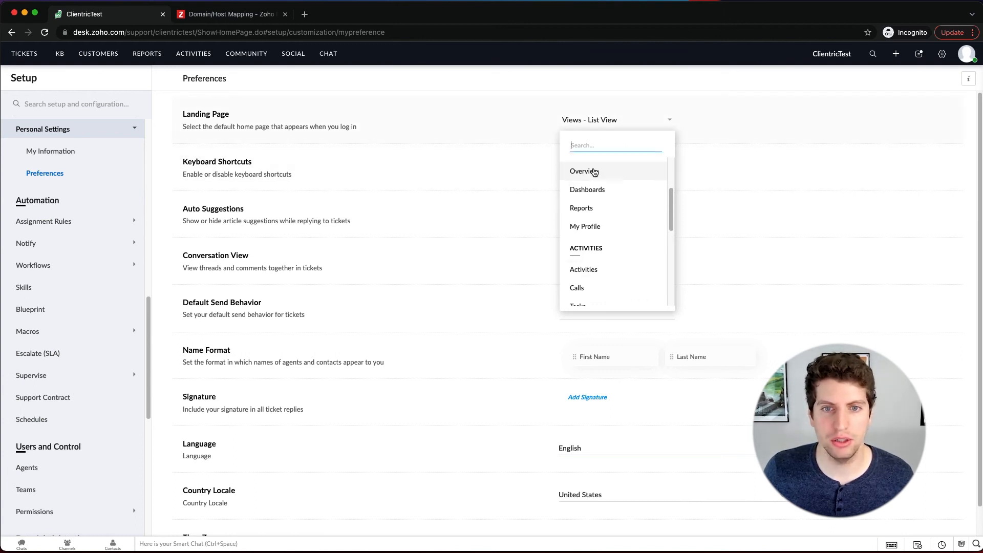
scroll(593, 173, "up", 3)
left_click(592, 226)
left_click(602, 164)
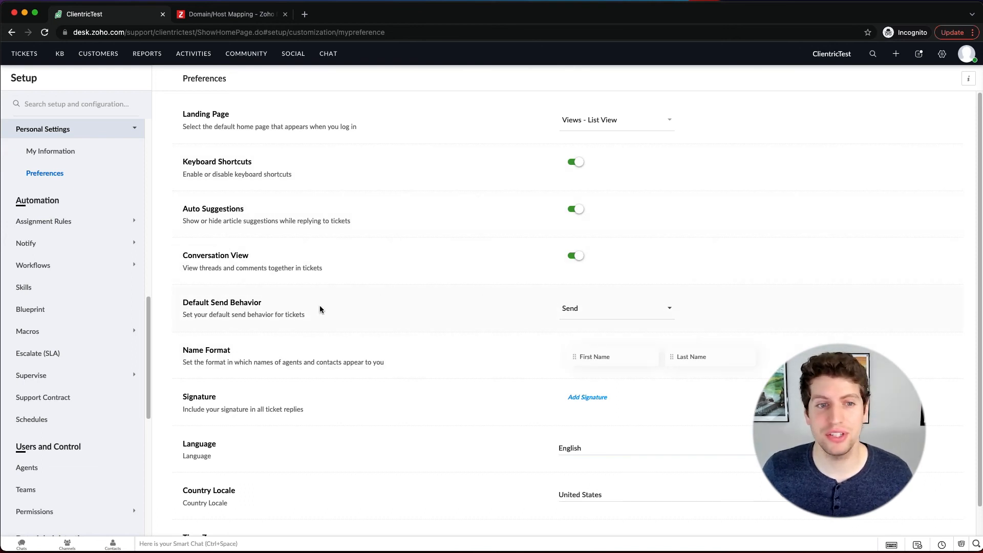
Step: Check the default send behavior choices for tickets and select Send
left_click(649, 309)
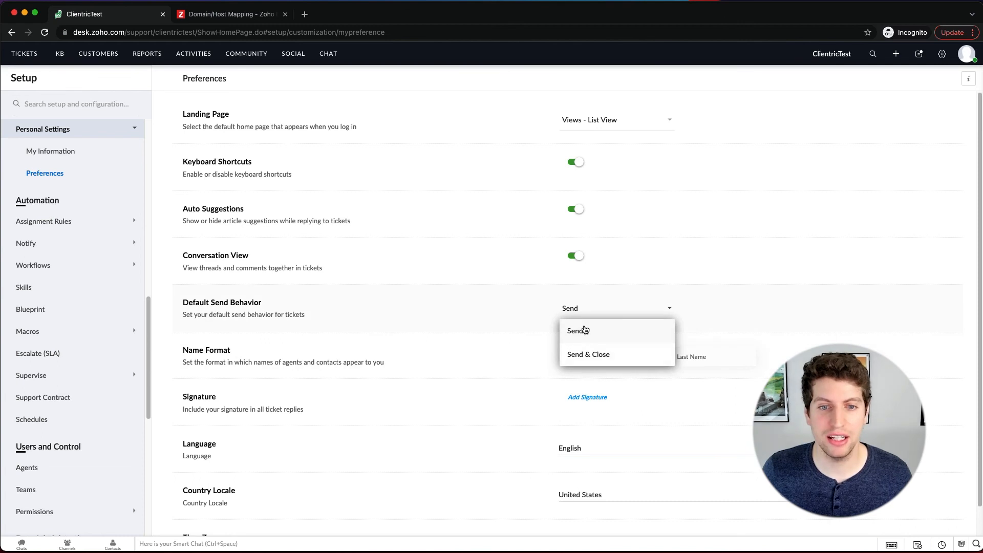
scroll(742, 318, "down", 1)
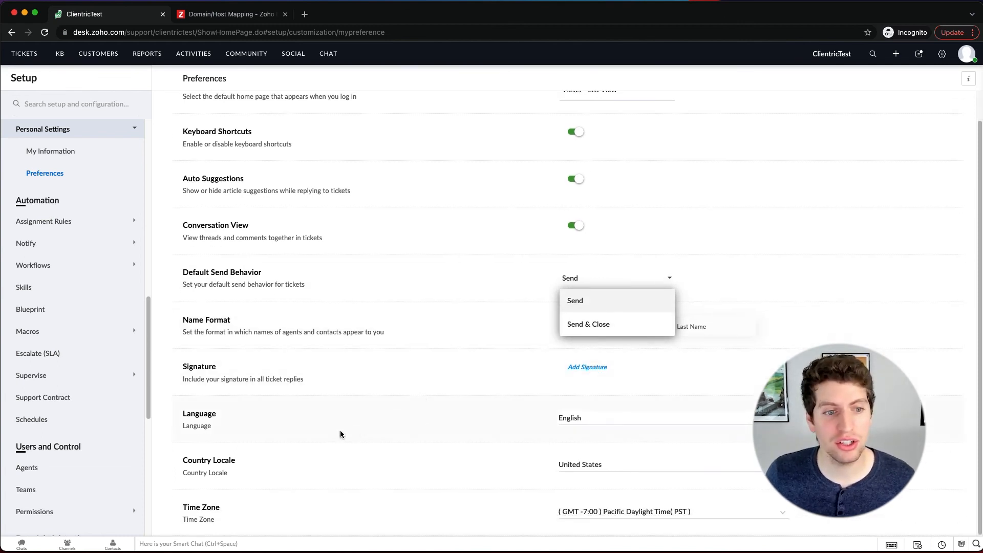
left_click(593, 306)
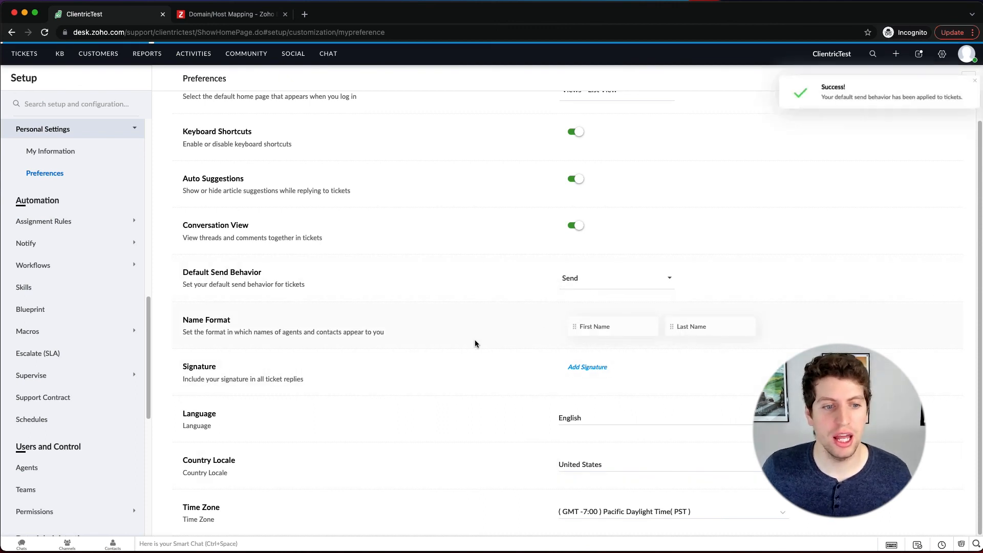